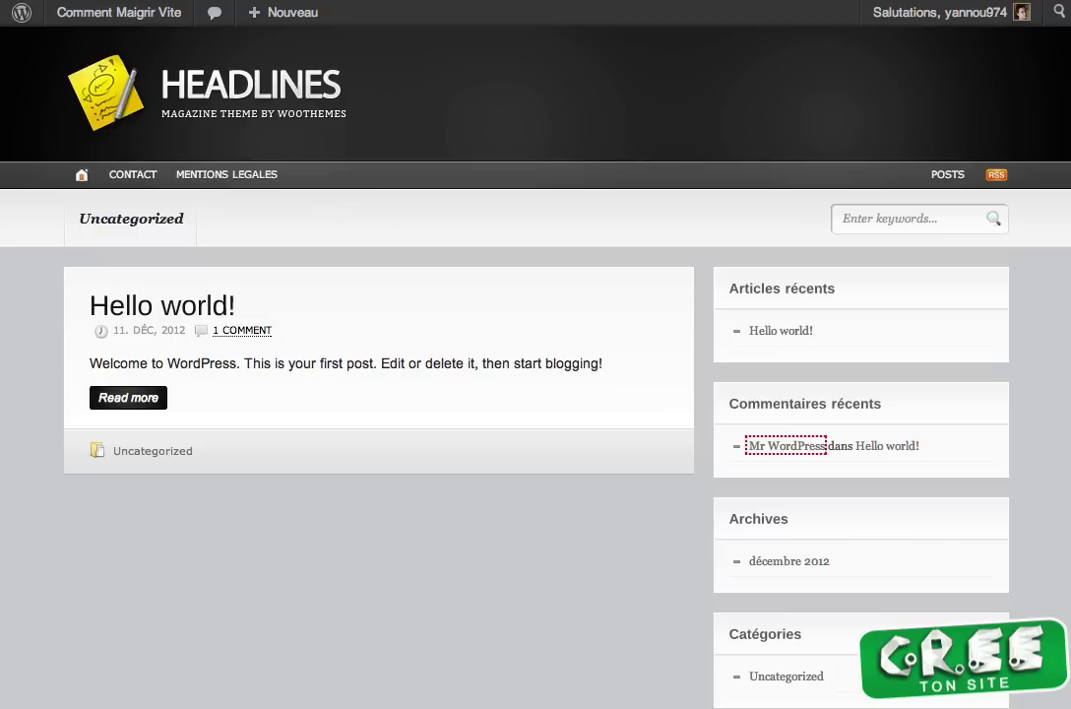
Open the article order form in the MegaRedacteur client account and choose the bulk order of several articles via a CSV file
{"action": "left_click", "coordinate": [760, 1]}
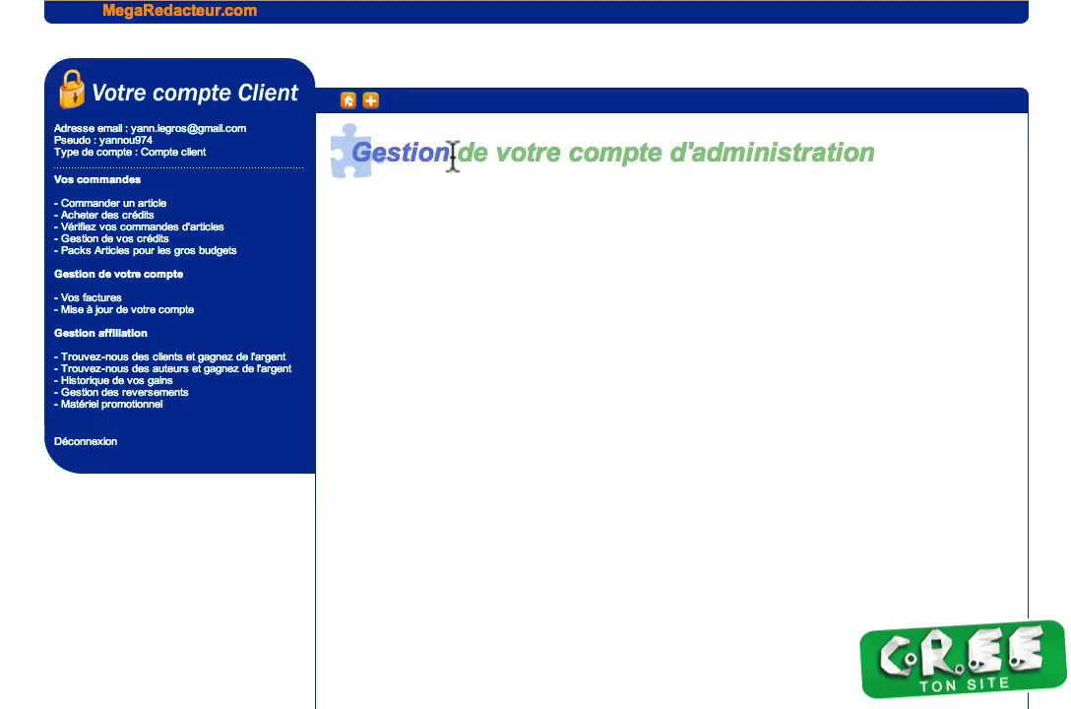
{"action": "left_click", "coordinate": [111, 204]}
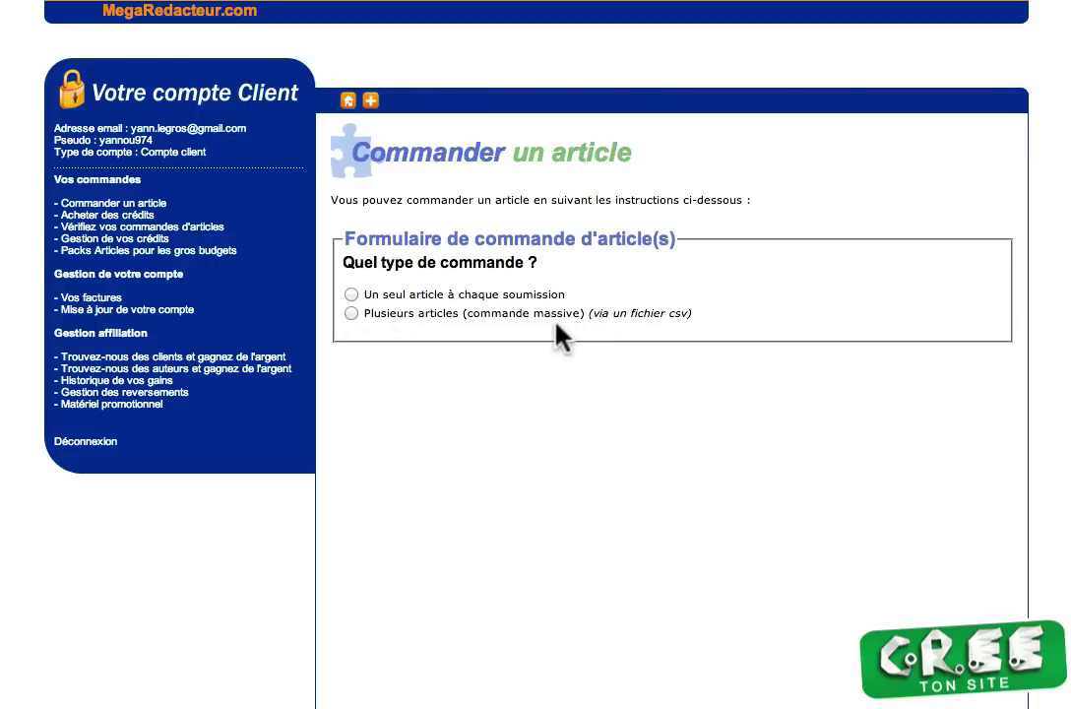
{"action": "left_click", "coordinate": [352, 313]}
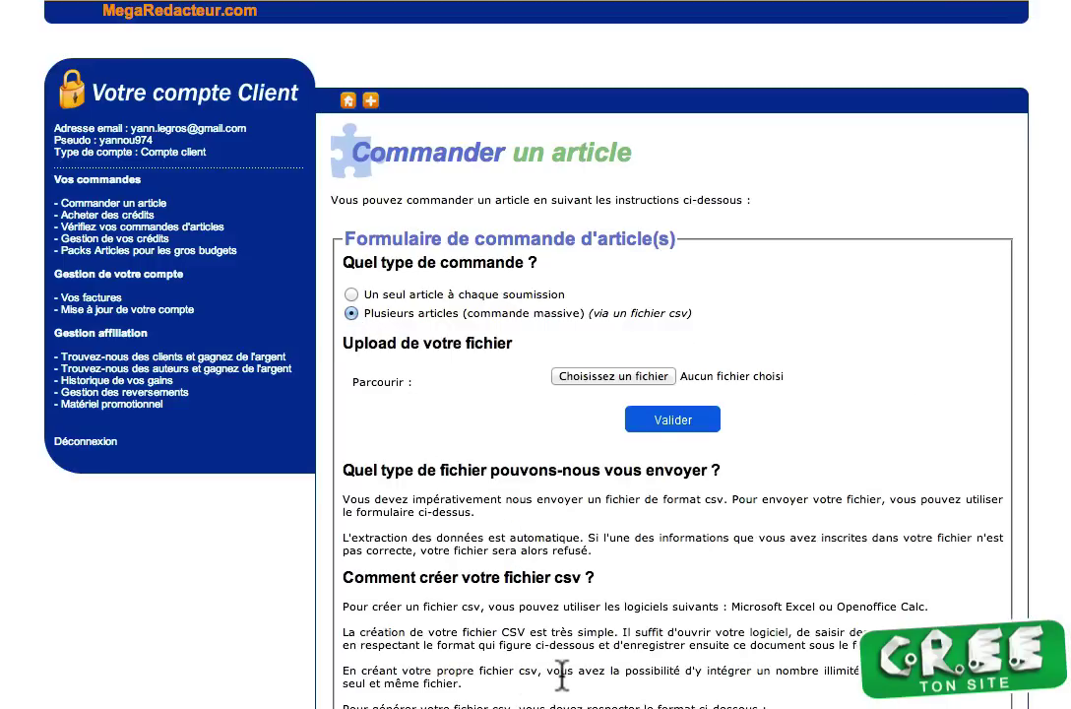
Read the CSV table structure rules for article type, subject, instructions, word count, writer level and payment mode
{"action": "scroll", "coordinate": [561, 669], "scroll_direction": "down", "scroll_amount": 4}
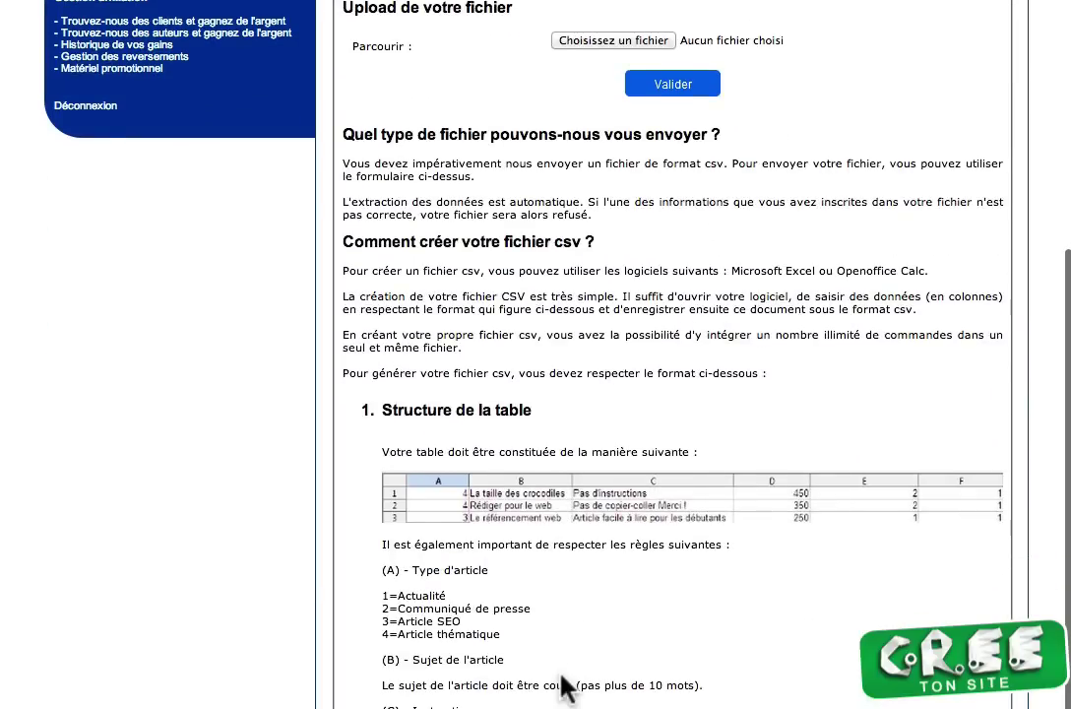
{"action": "scroll", "coordinate": [566, 689], "scroll_direction": "down", "scroll_amount": 1}
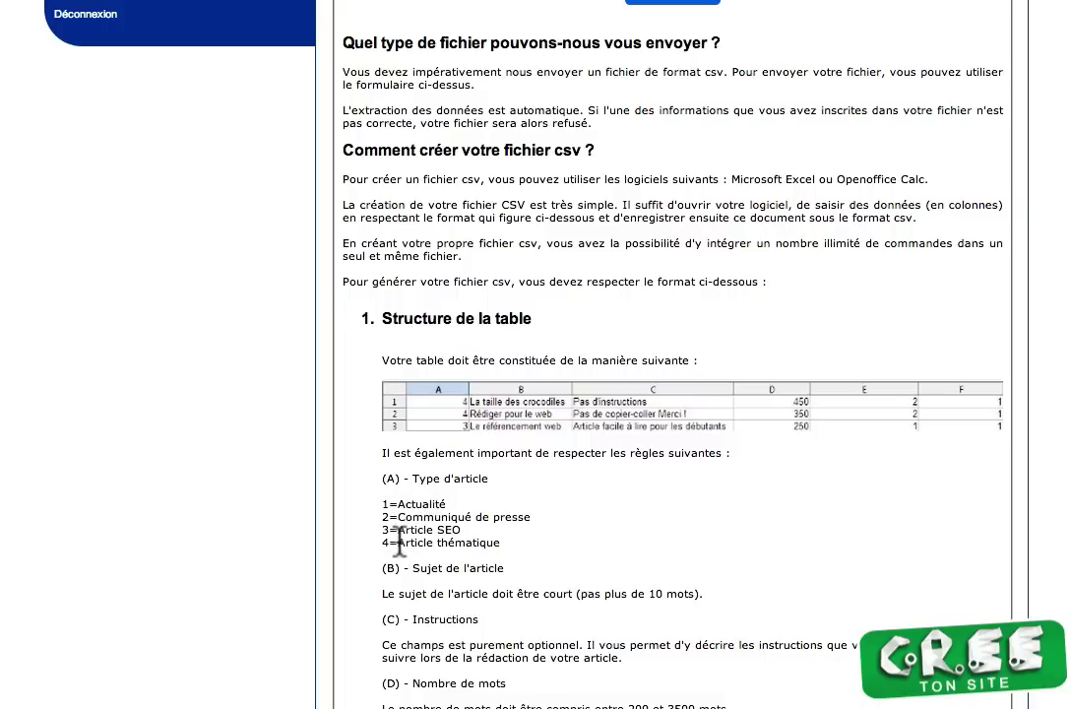
{"action": "left_click_drag", "start_coordinate": [399, 540], "coordinate": [500, 543]}
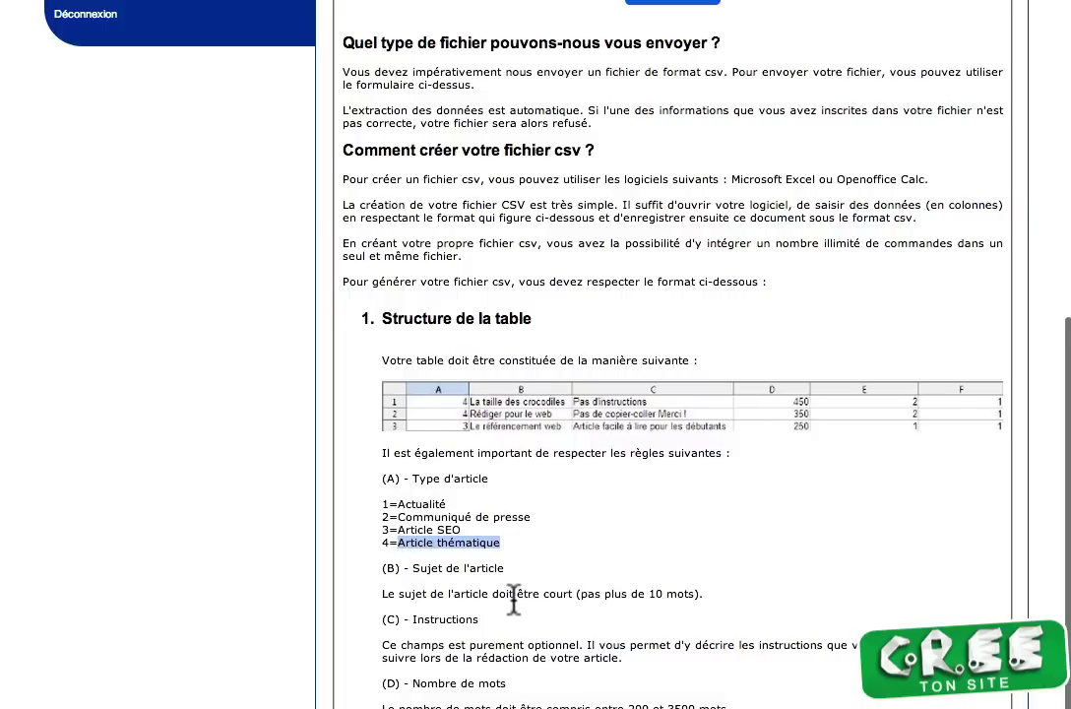
{"action": "left_click", "coordinate": [457, 568]}
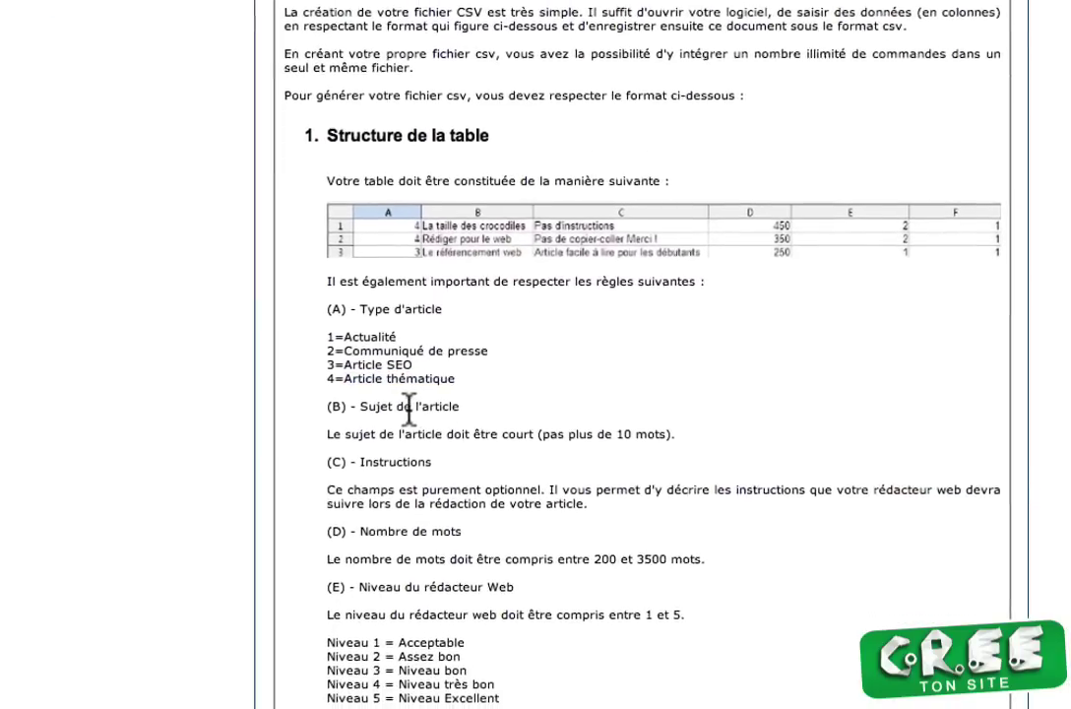
{"action": "left_click_drag", "start_coordinate": [387, 530], "coordinate": [458, 532]}
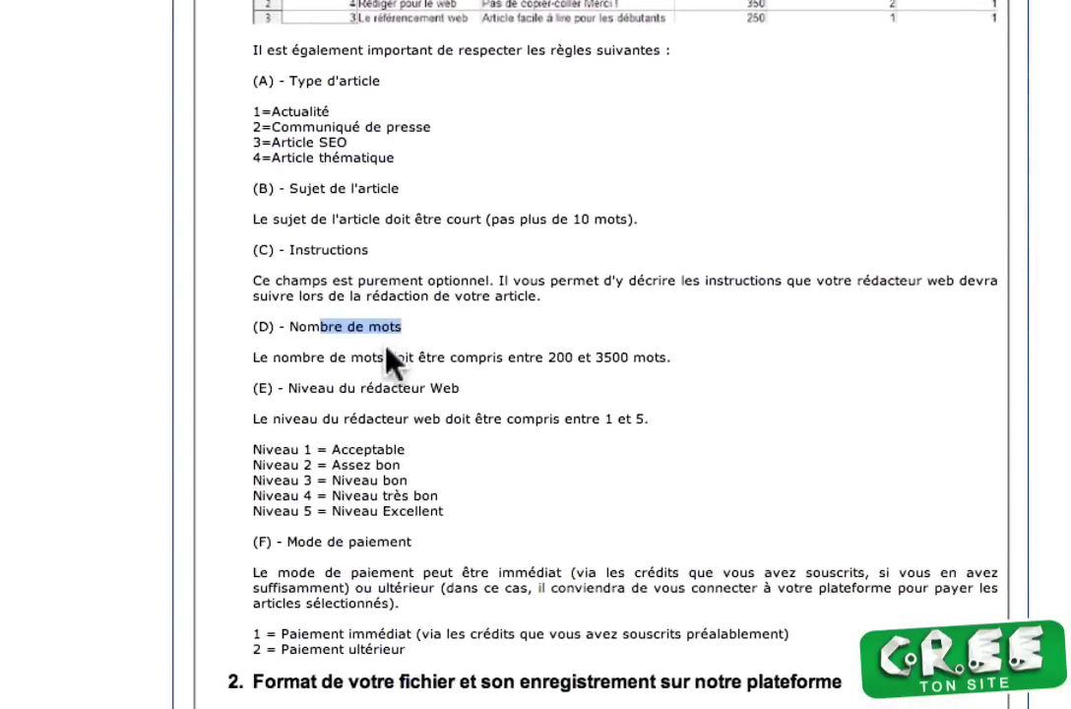
{"action": "left_click", "coordinate": [319, 387]}
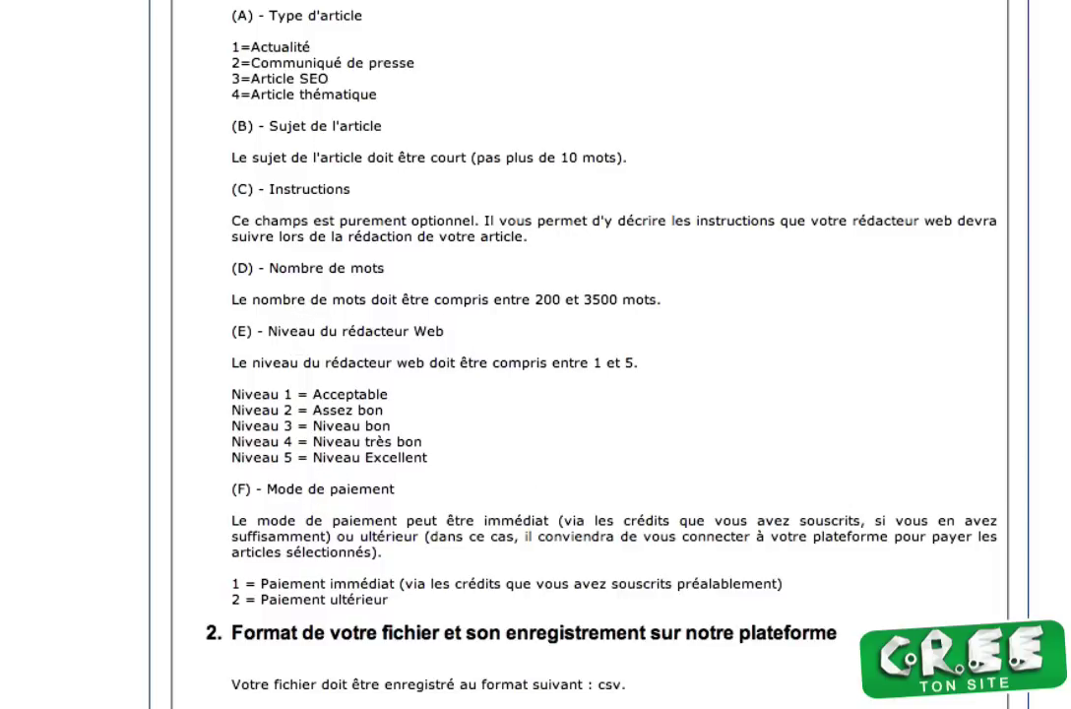
{"action": "scroll", "coordinate": [889, 529], "scroll_direction": "up", "scroll_amount": 10}
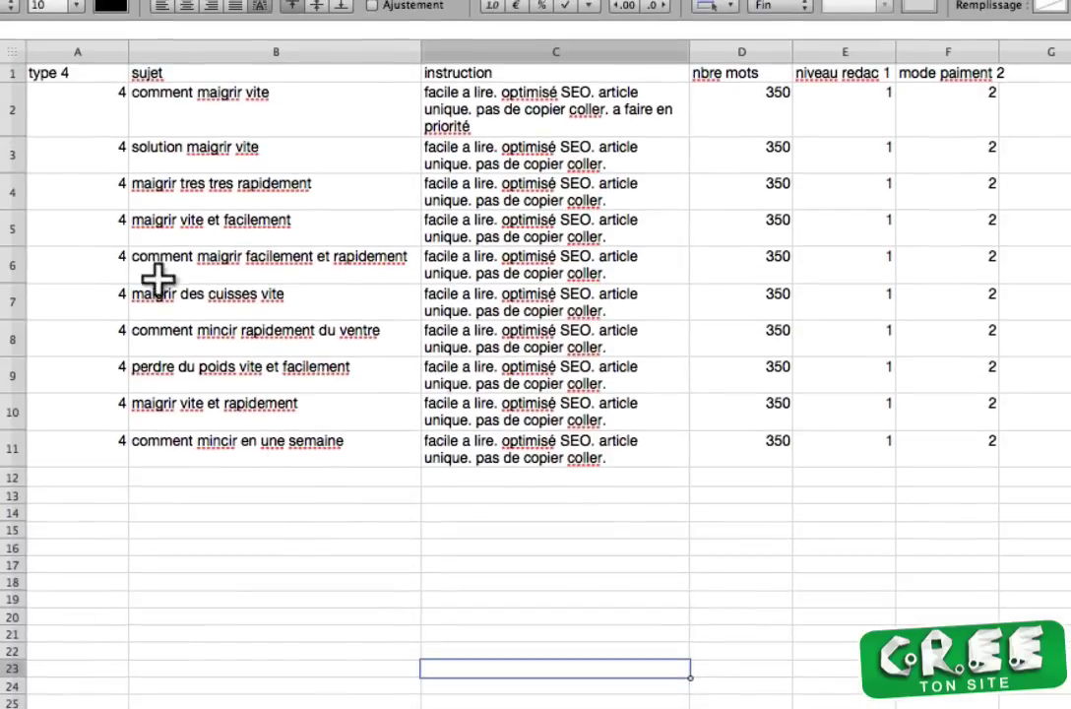
Switch to the order spreadsheet in Numbers, review the article type column through row 11, and check its code against the website's type list
{"action": "left_click", "coordinate": [14, 110]}
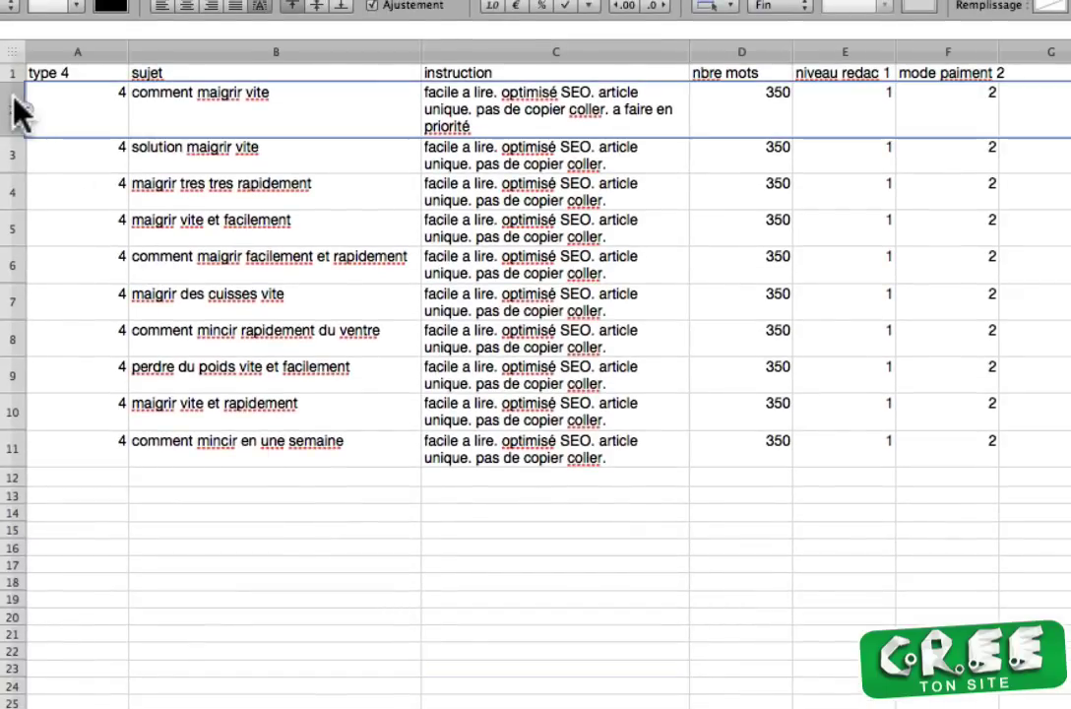
{"action": "key", "text": "Down"}
{"action": "key", "text": "Down"}
{"action": "key", "text": "Down"}
{"action": "key", "text": "Down"}
{"action": "key", "text": "Down"}
{"action": "key", "text": "Down"}
{"action": "key", "text": "Down"}
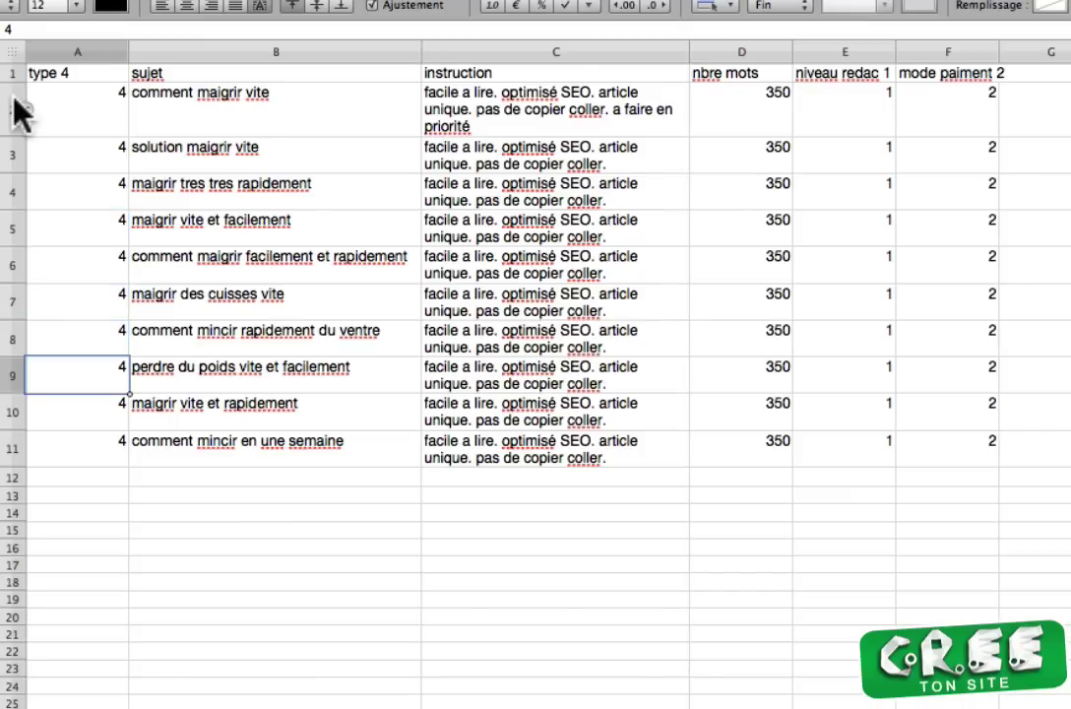
{"action": "key", "text": "Down"}
{"action": "key", "text": "Down"}
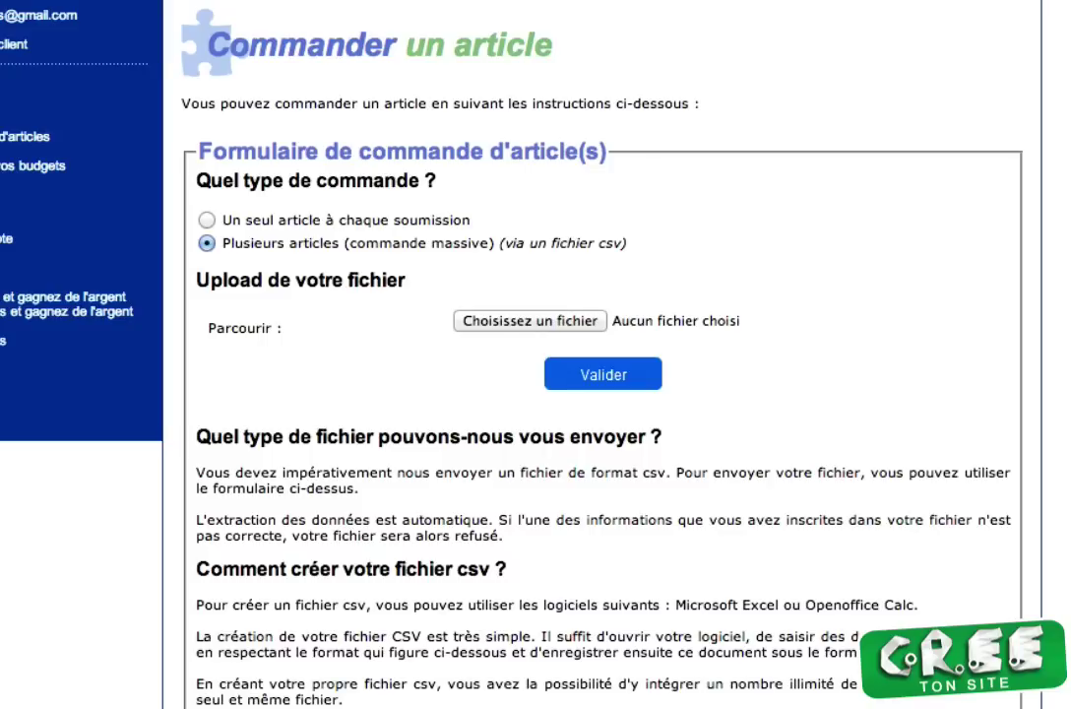
{"action": "scroll", "coordinate": [591, 354], "scroll_direction": "down", "scroll_amount": 5}
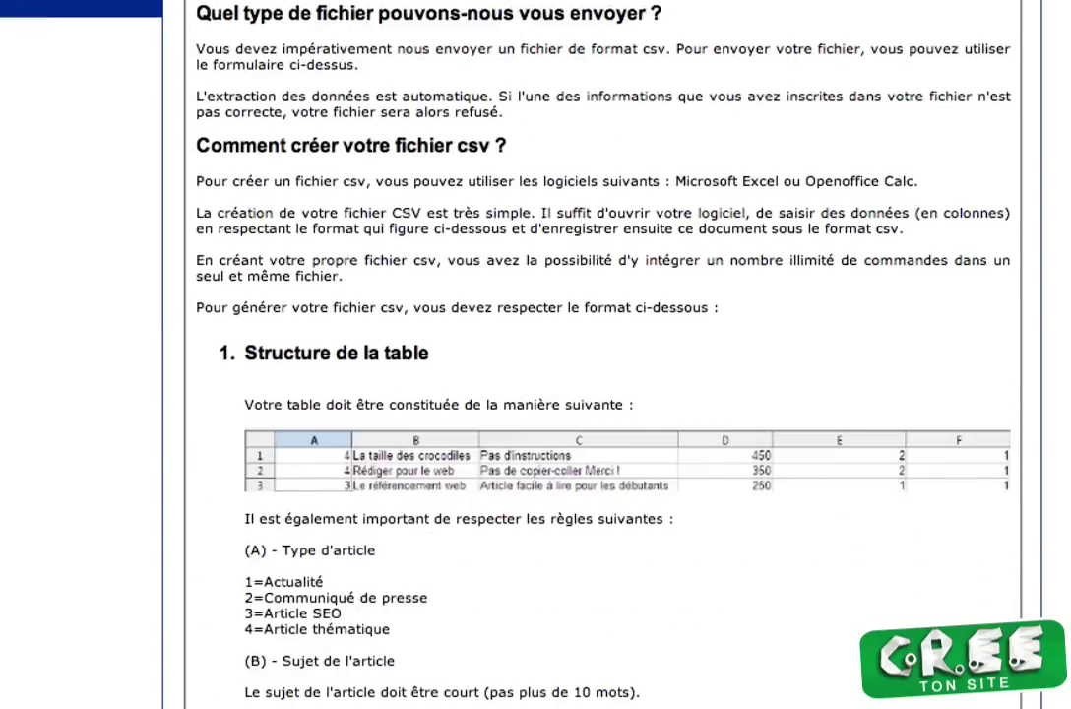
{"action": "left_click_drag", "start_coordinate": [245, 612], "coordinate": [393, 615]}
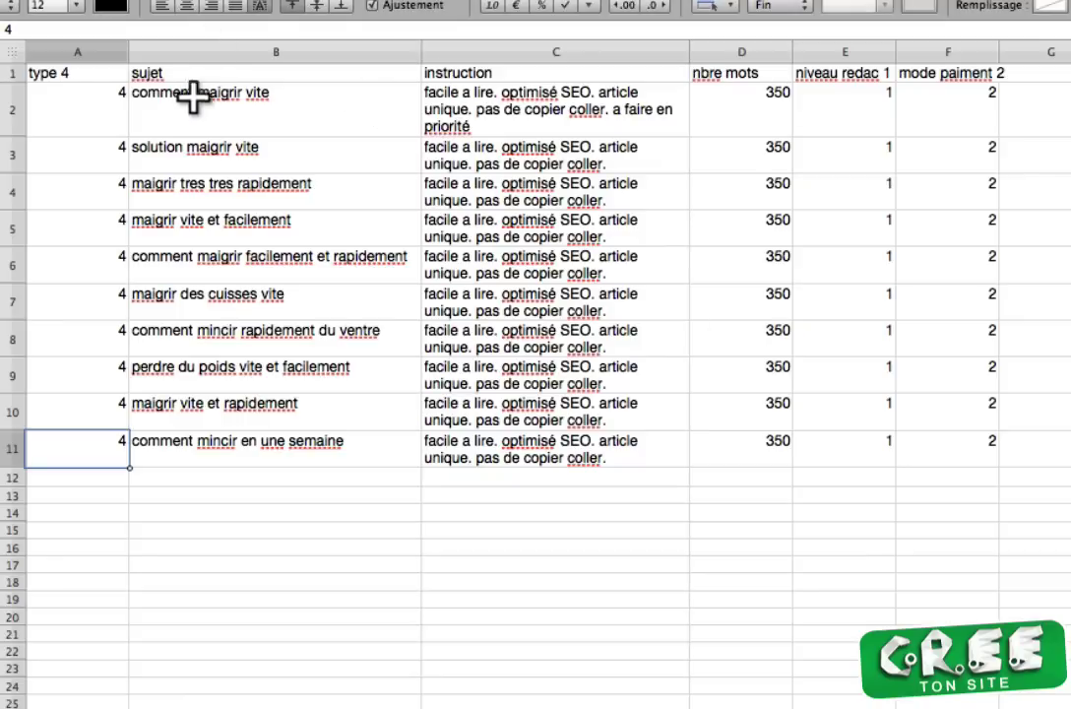
Go through the article subjects in the spreadsheet's "sujet" column, starting with "comment maigrir vite"
{"action": "left_click", "coordinate": [204, 108]}
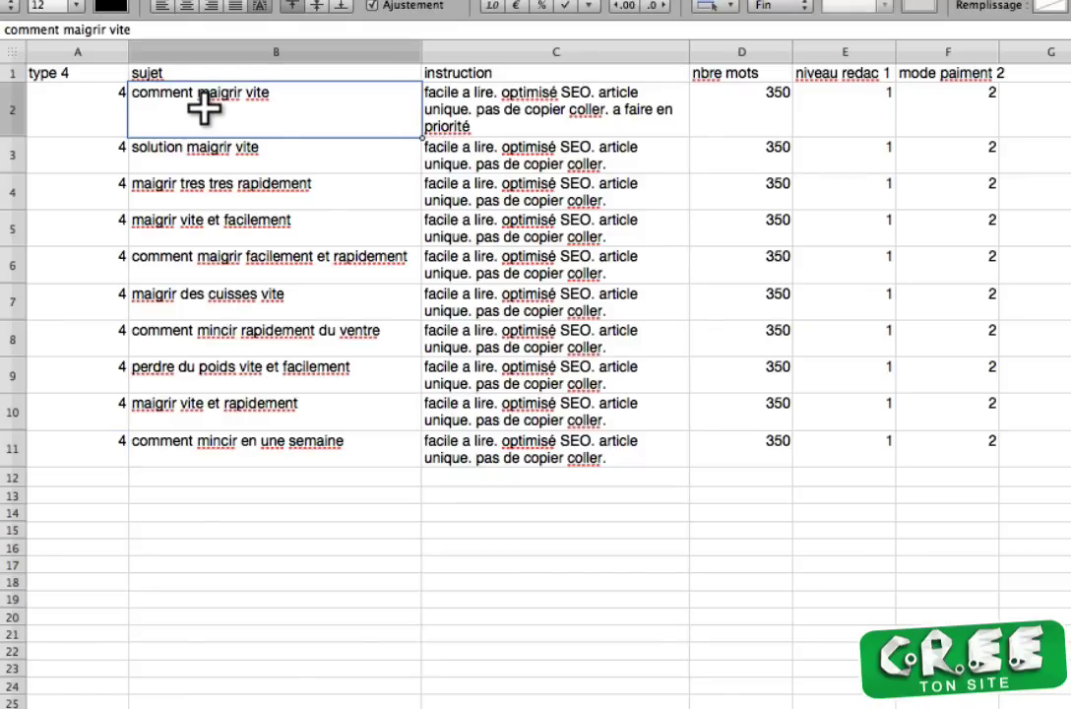
{"action": "key", "text": "Down"}
{"action": "key", "text": "Down"}
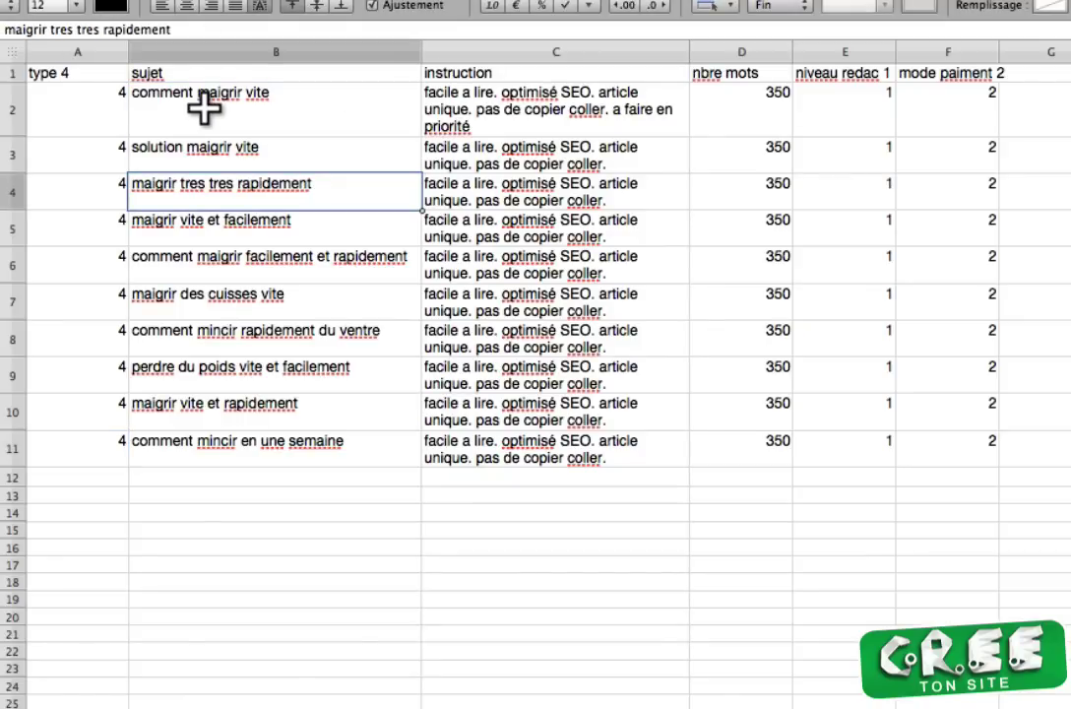
{"action": "key", "text": "Down"}
{"action": "key", "text": "Down"}
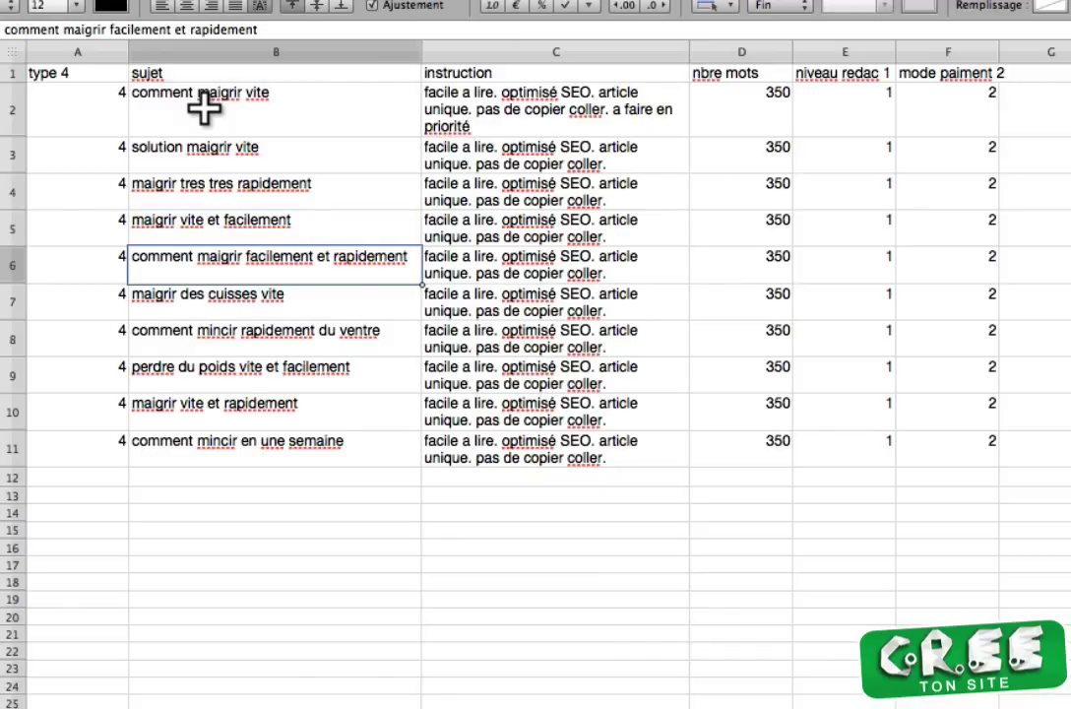
{"action": "key", "text": "Down"}
{"action": "key", "text": "Down"}
{"action": "key", "text": "Down"}
{"action": "key", "text": "Up"}
{"action": "key", "text": "Up"}
{"action": "key", "text": "Up"}
{"action": "key", "text": "Up"}
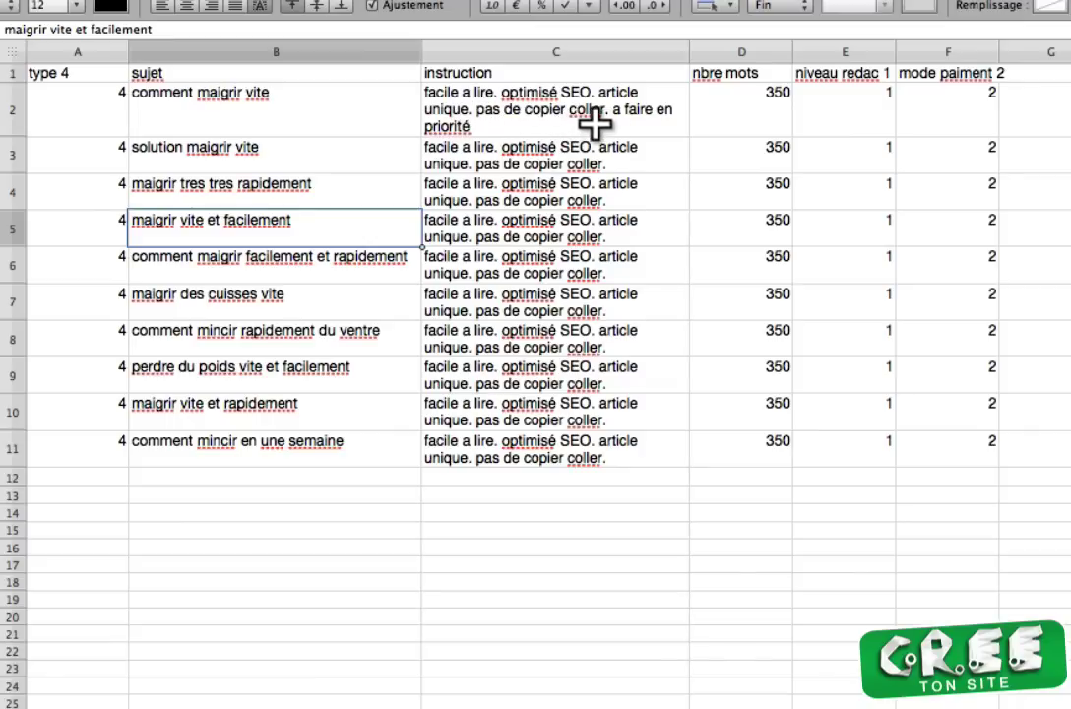
Insert "cet article est" before "a faire en priorité" in the instruction for the "comment maigrir vite" article
{"action": "left_click", "coordinate": [373, 30]}
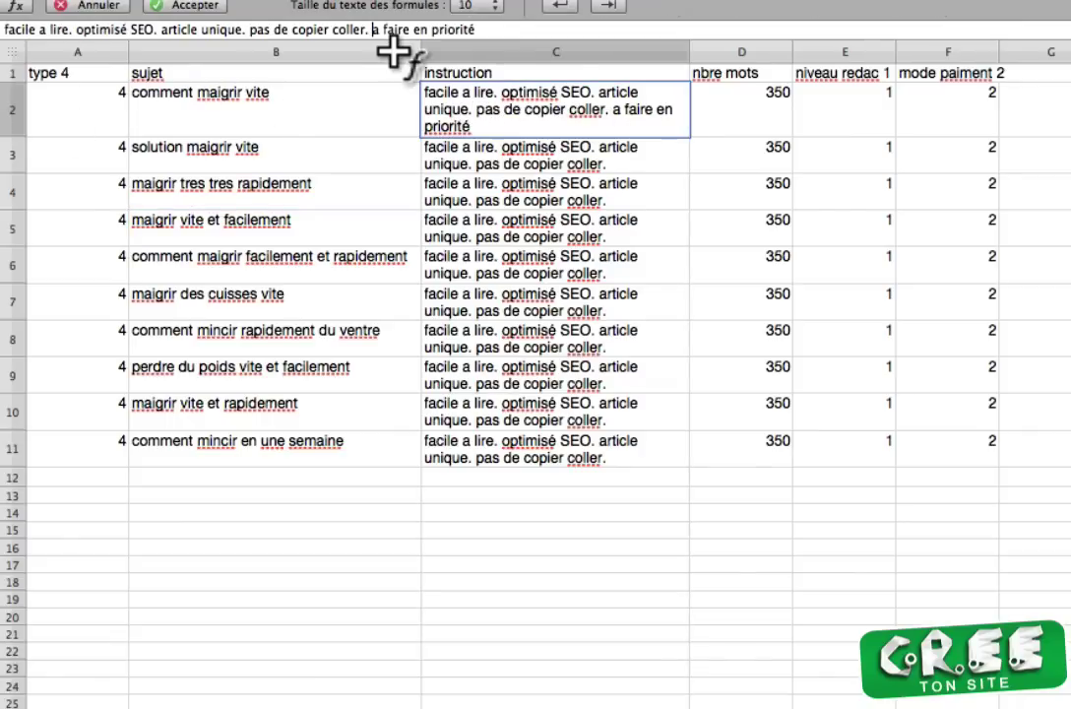
{"action": "type", "text": "cet article e"}
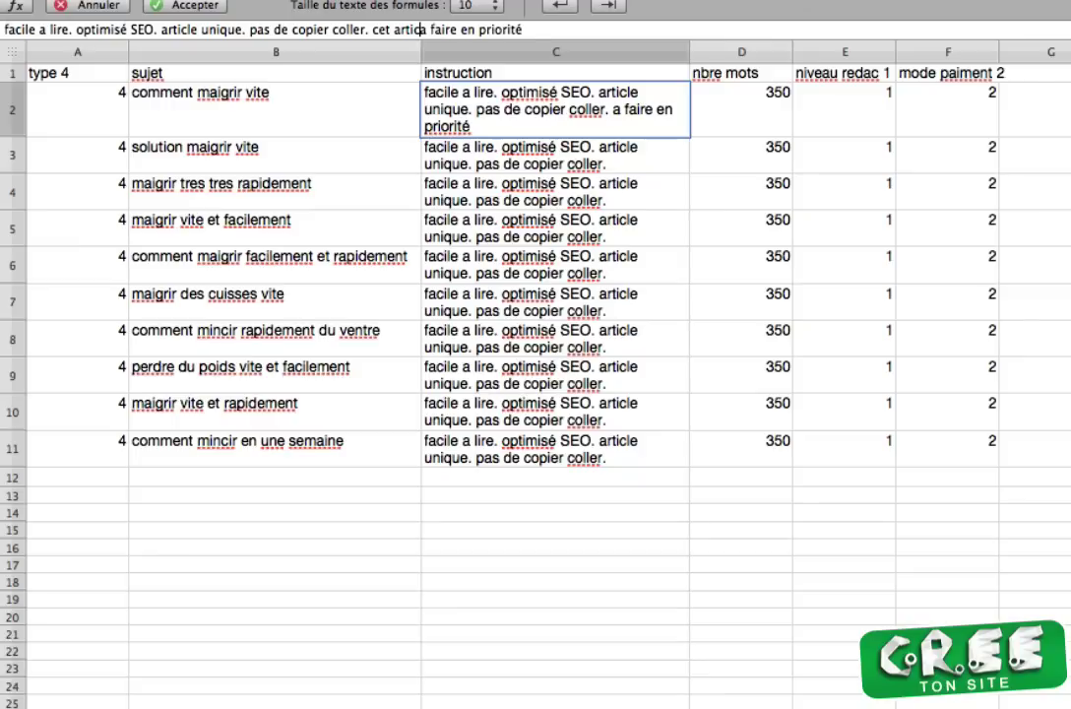
{"action": "type", "text": "st"}
{"action": "key", "text": "Return"}
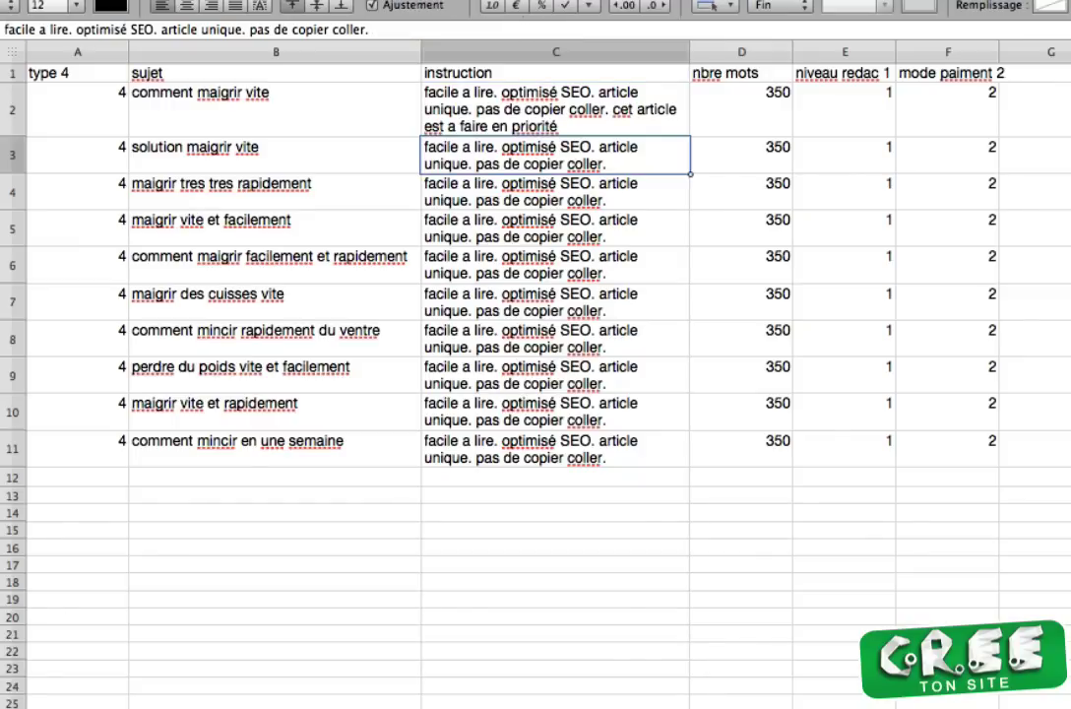
{"action": "left_click", "coordinate": [469, 106]}
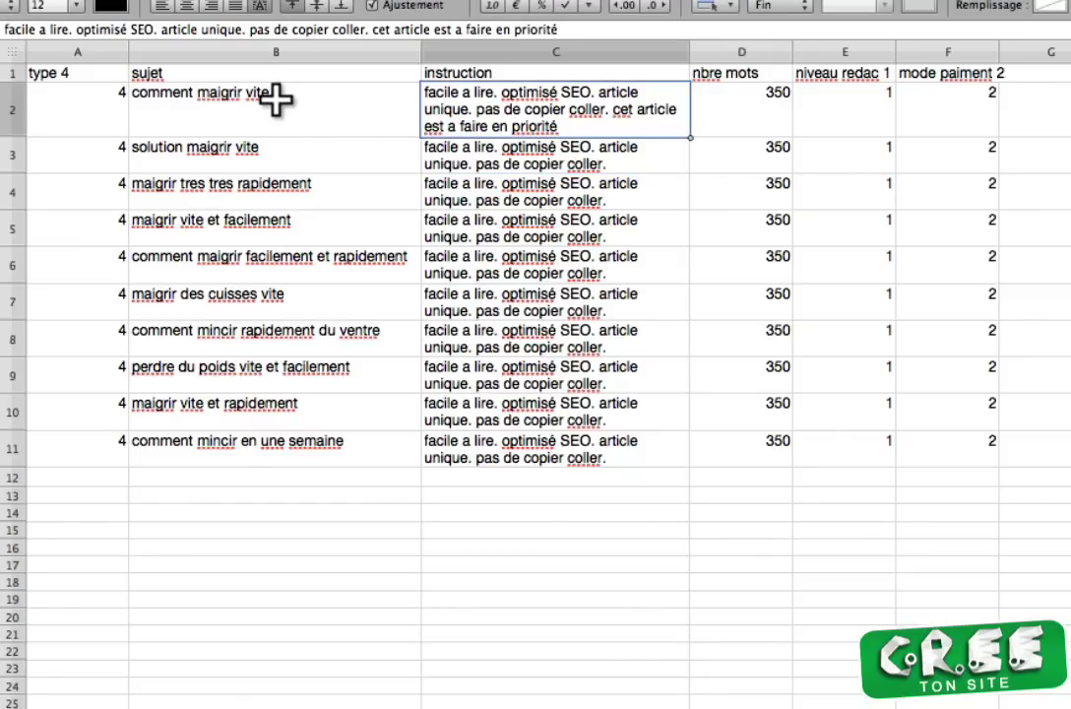
Check the first article's word count and writer level, and consult the website's rules for writer levels and payment modes
{"action": "left_click", "coordinate": [728, 111]}
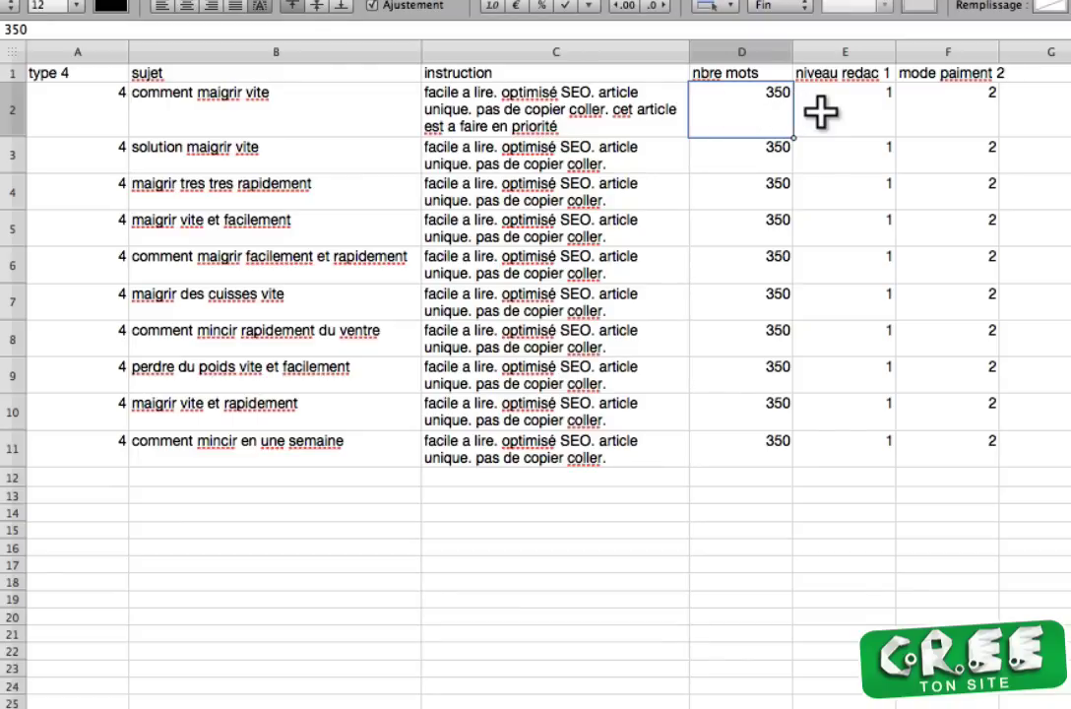
{"action": "left_click", "coordinate": [861, 113]}
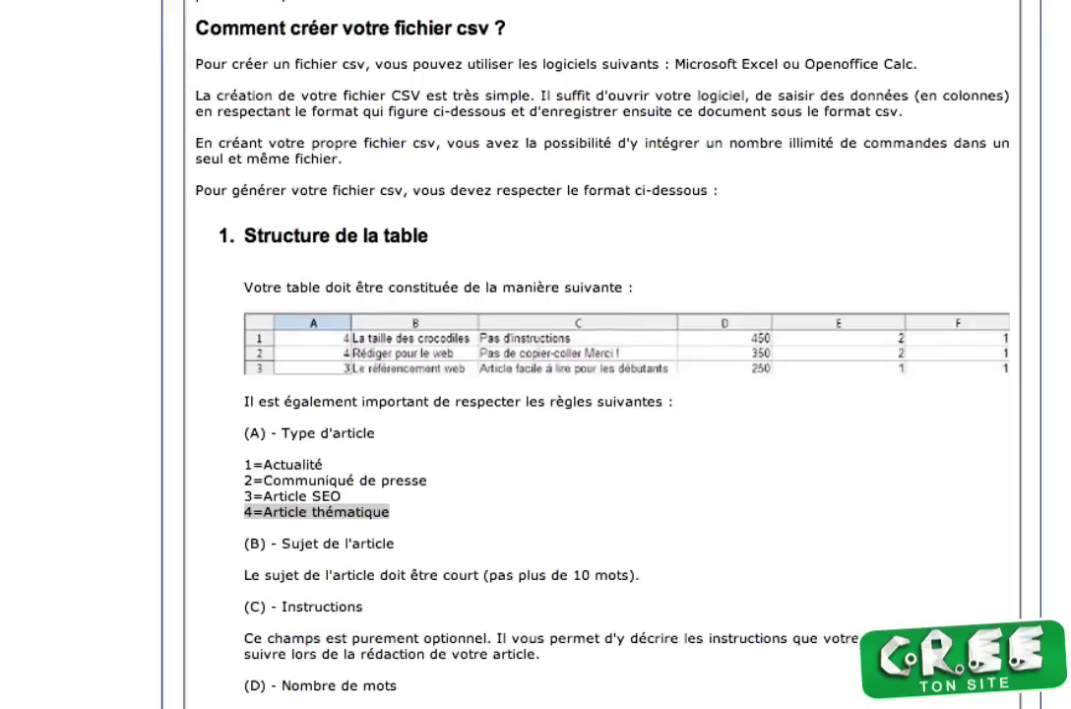
{"action": "scroll", "coordinate": [266, 640], "scroll_direction": "down", "scroll_amount": 5}
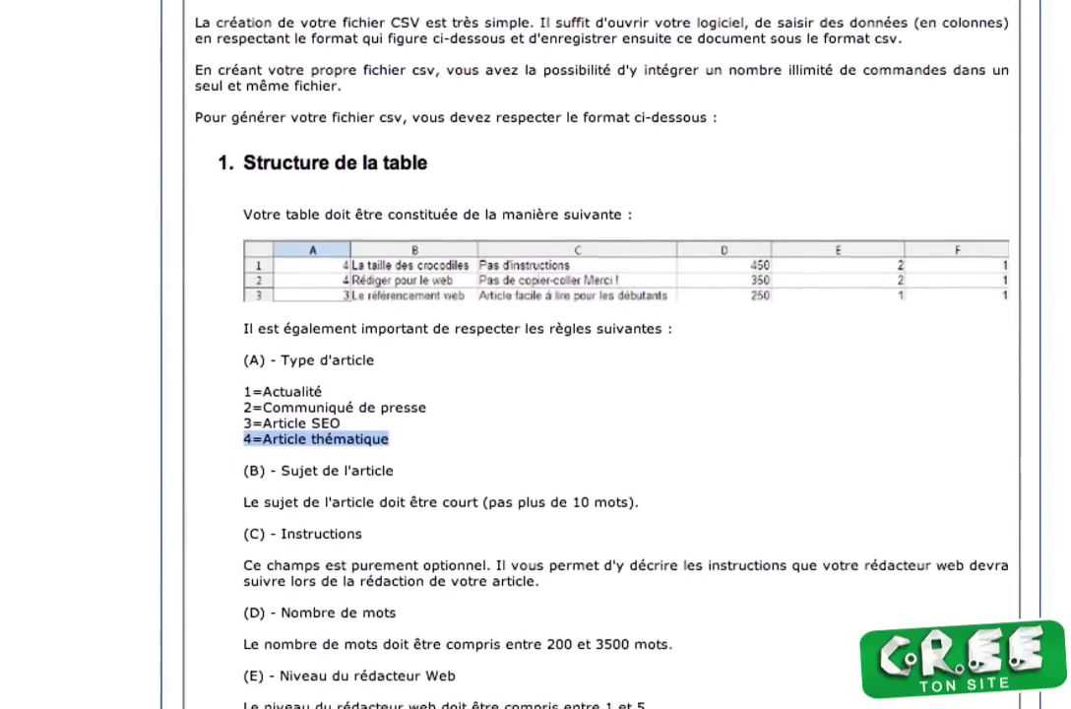
{"action": "left_click_drag", "start_coordinate": [250, 581], "coordinate": [500, 461]}
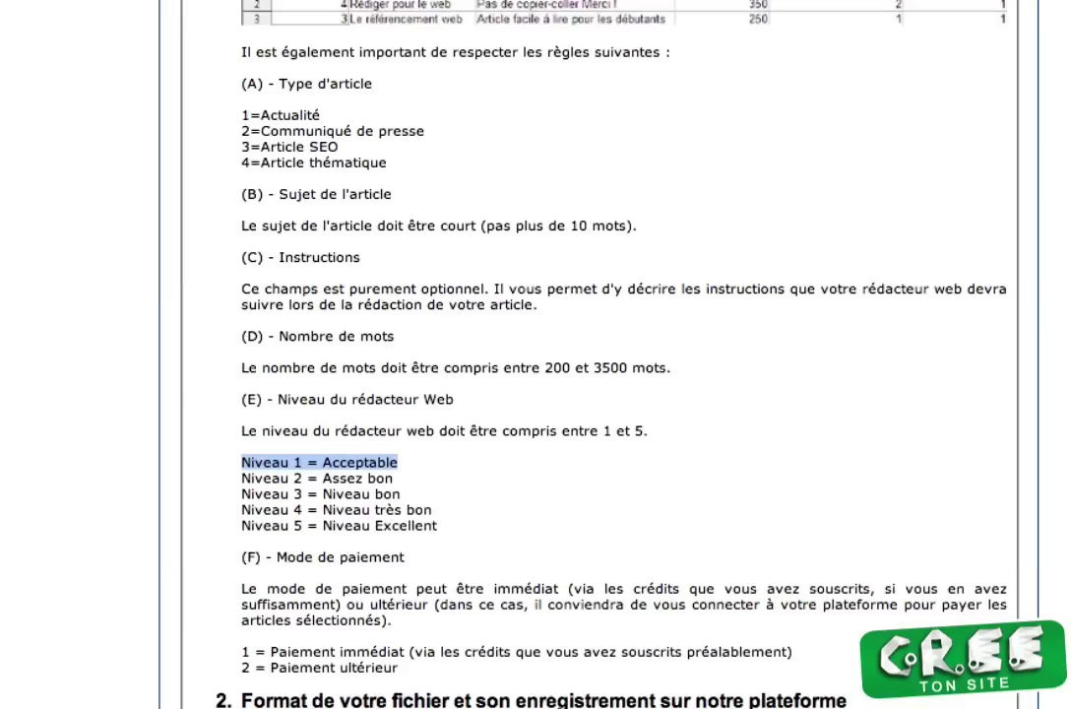
{"action": "scroll", "coordinate": [463, 674], "scroll_direction": "down", "scroll_amount": 3}
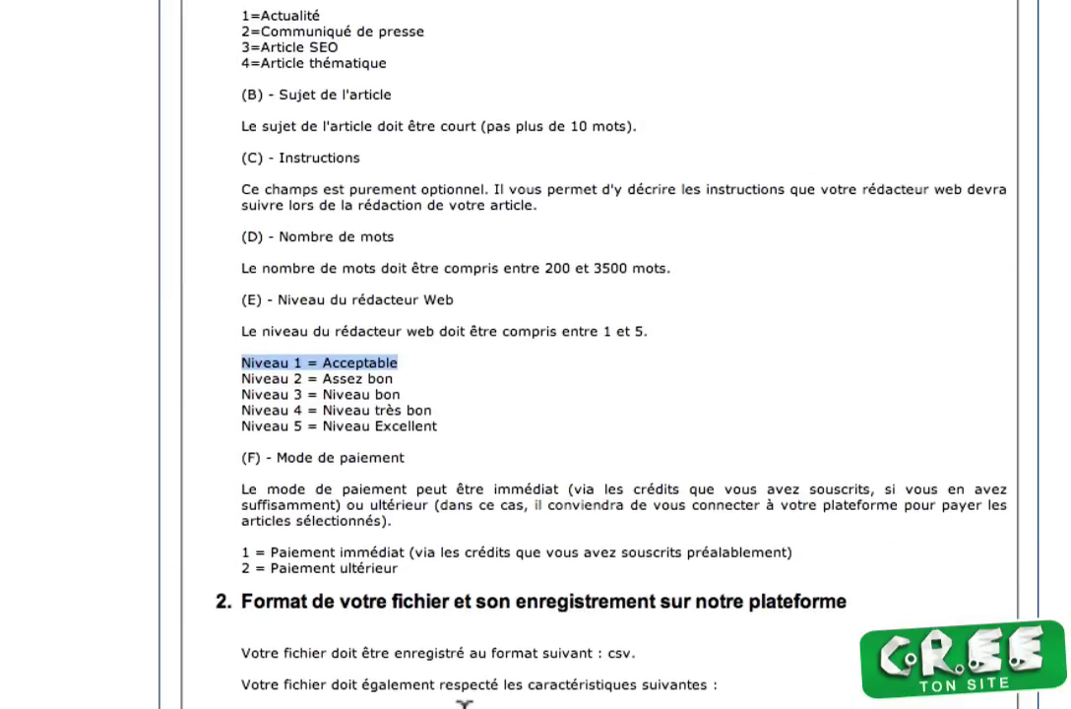
{"action": "left_click_drag", "start_coordinate": [242, 582], "coordinate": [380, 590]}
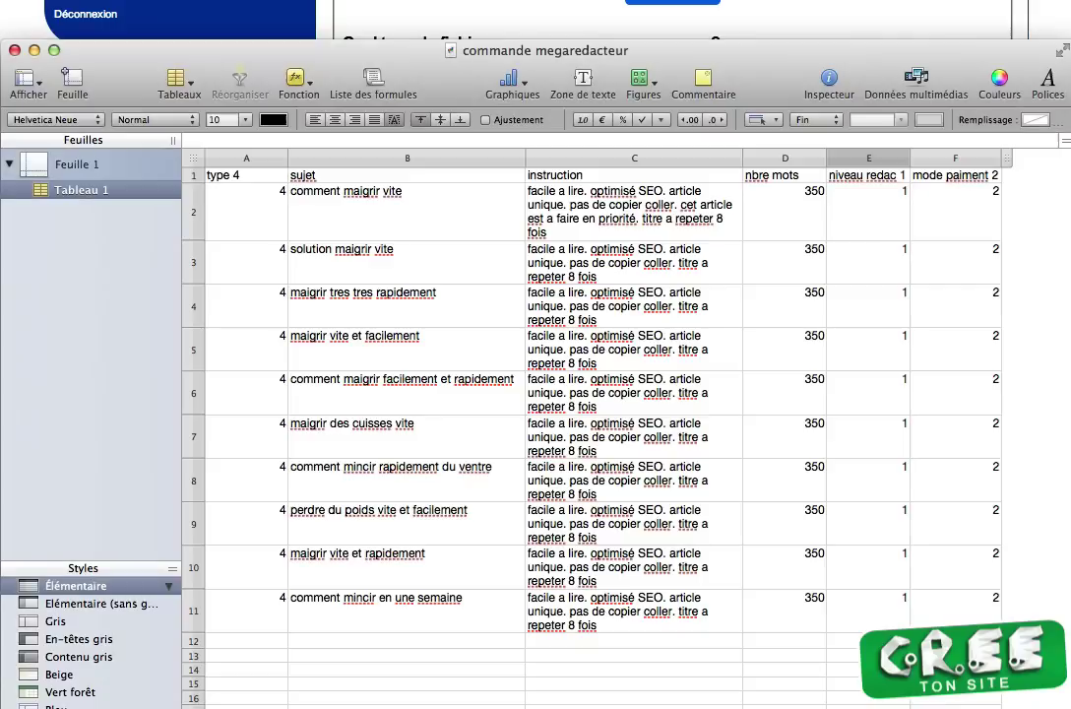
Delete the header row containing the column titles from the order spreadsheet
{"action": "left_click", "coordinate": [552, 694]}
{"action": "left_click", "coordinate": [191, 175]}
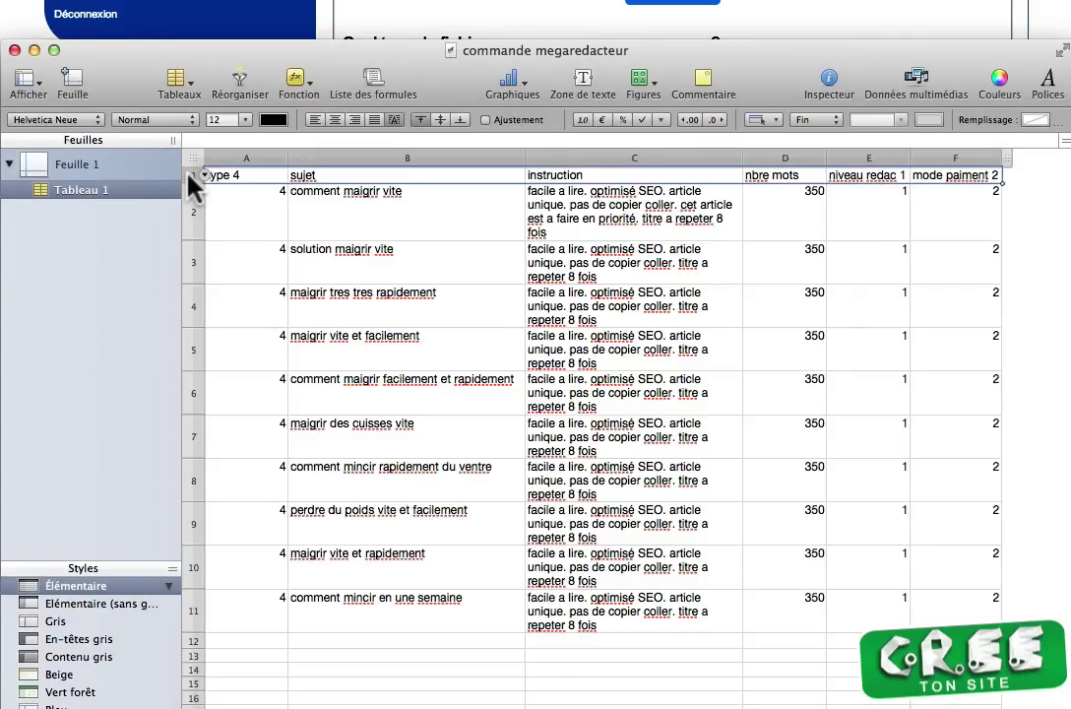
{"action": "right_click", "coordinate": [190, 174]}
{"action": "left_click", "coordinate": [256, 253]}
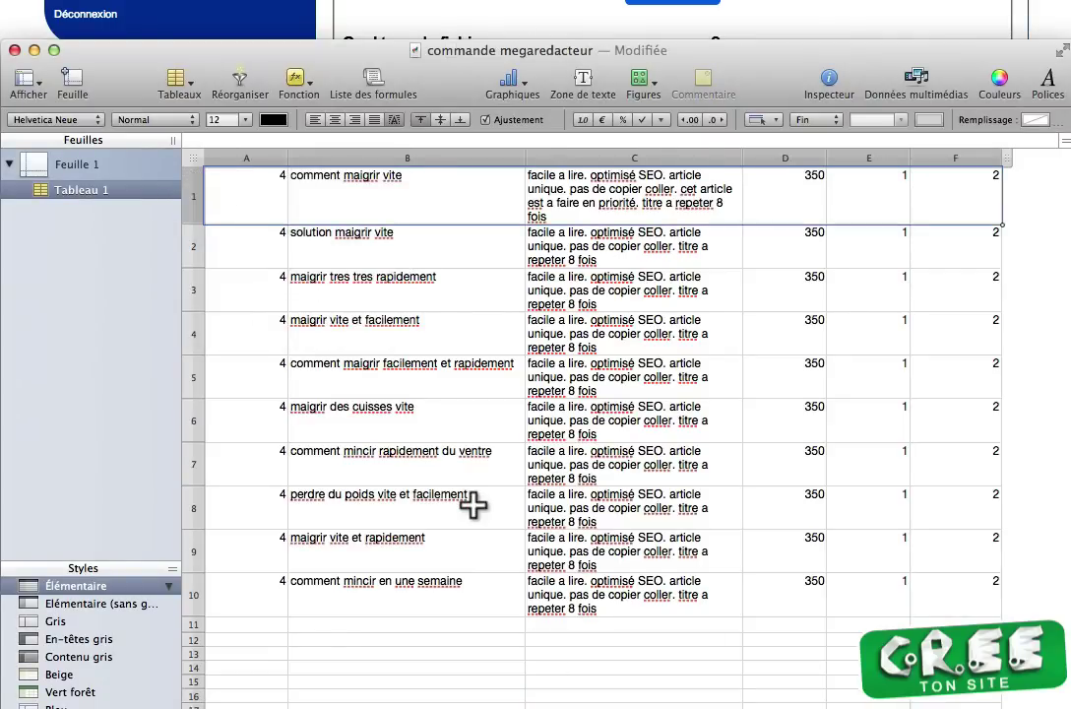
{"action": "left_click", "coordinate": [486, 666]}
Export the spreadsheet as a CSV file named "commande megaredacteur" in the "maigrir vite" folder
{"action": "left_click", "coordinate": [163, 0]}
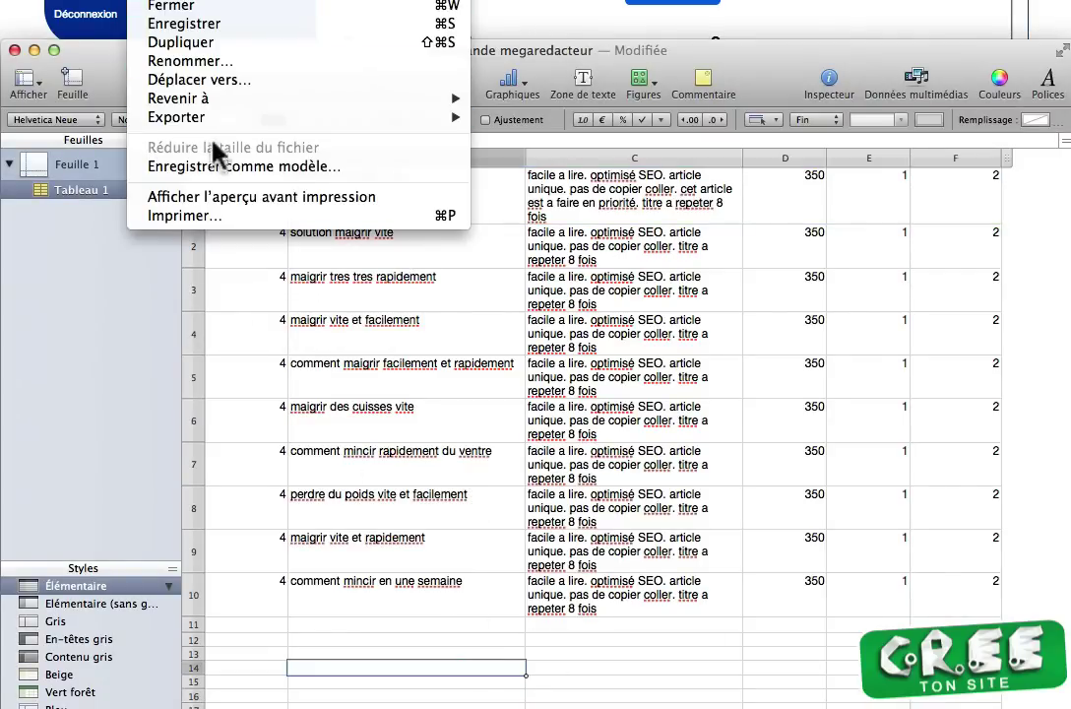
{"action": "mouse_move", "coordinate": [212, 117]}
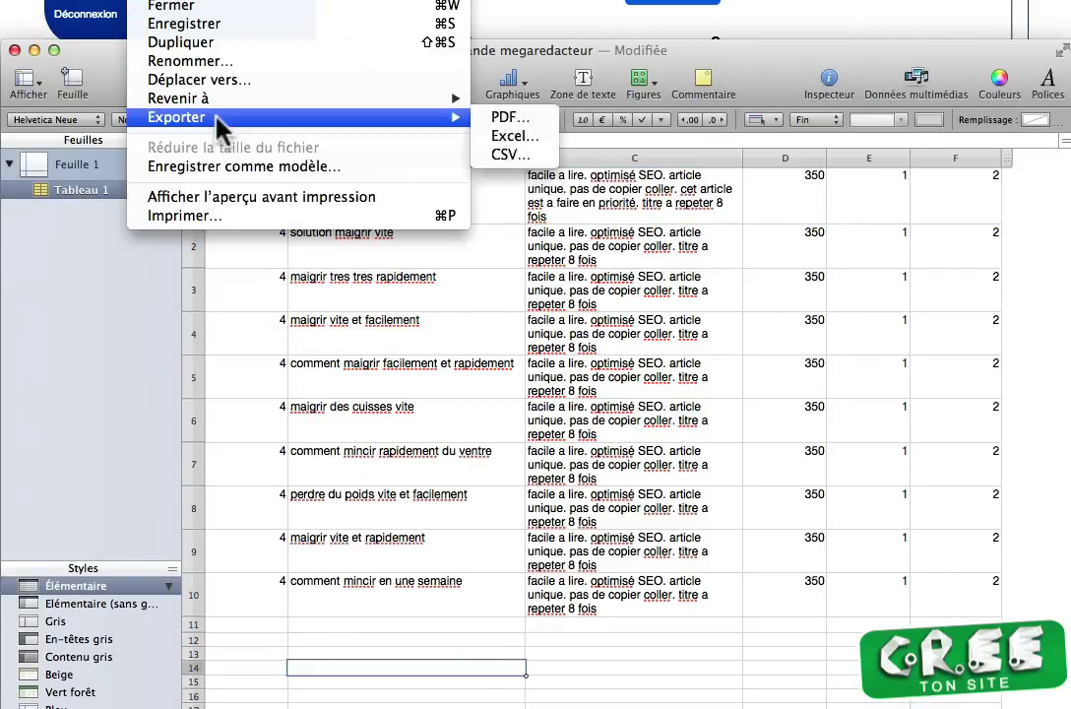
{"action": "left_click", "coordinate": [532, 154]}
{"action": "left_click", "coordinate": [709, 330]}
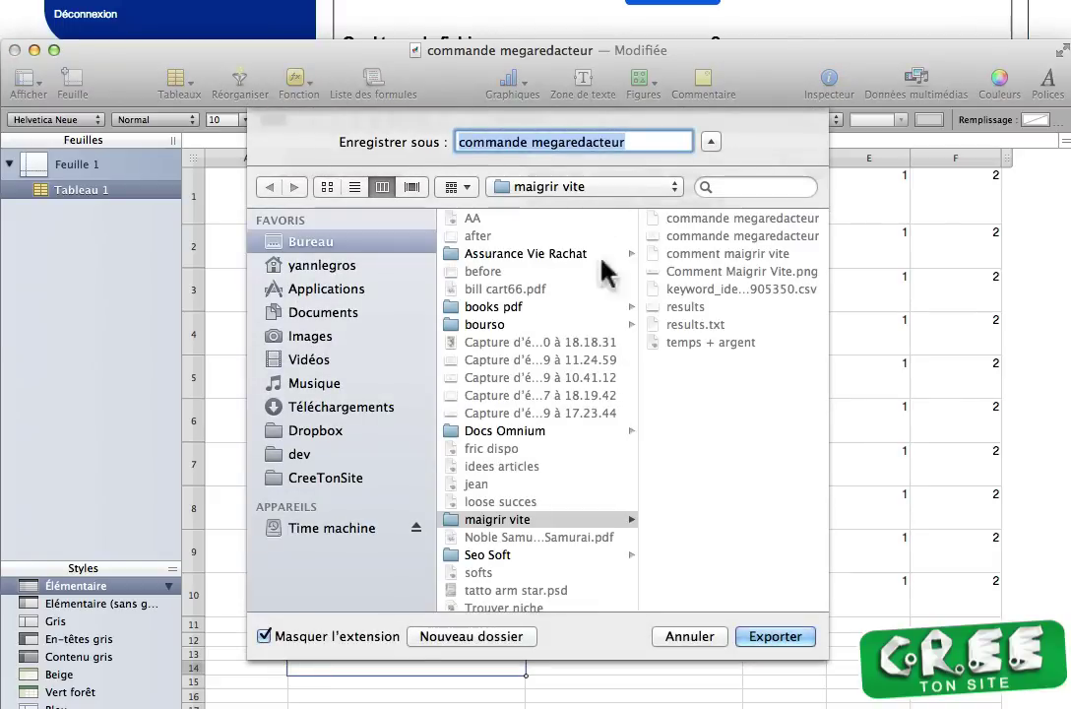
{"action": "left_click", "coordinate": [772, 638]}
{"action": "left_click", "coordinate": [679, 229]}
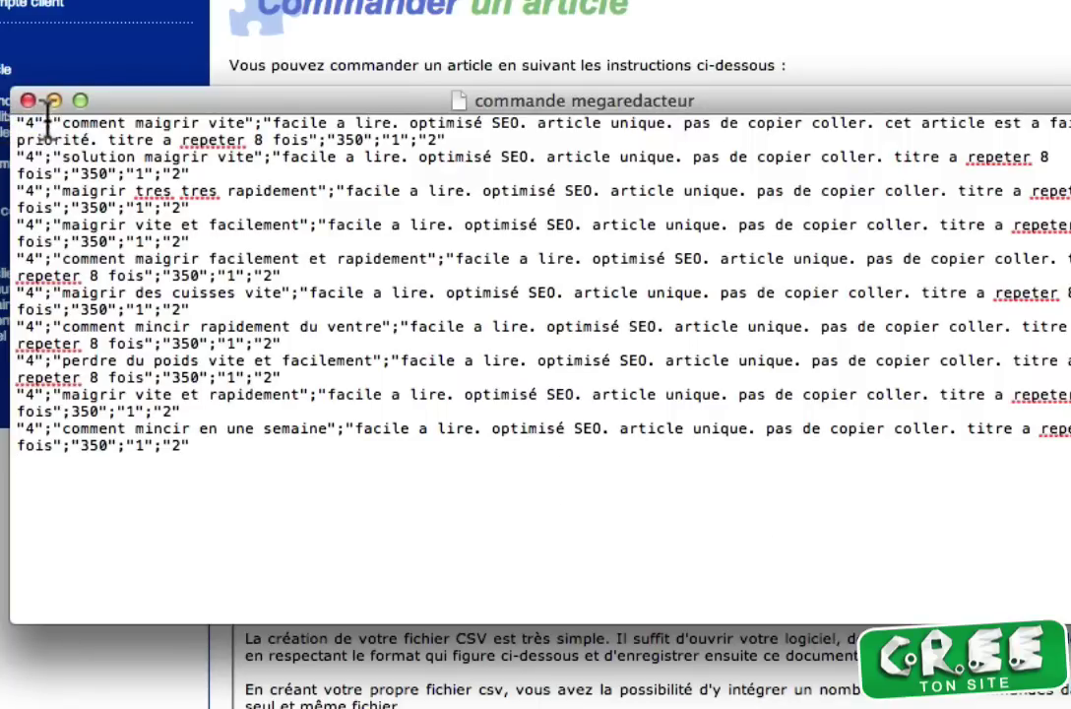
Upload the "commande megaredacteur" CSV file from the "maigrir vite" folder to the bulk order form and submit it
{"action": "left_click_drag", "start_coordinate": [54, 123], "coordinate": [231, 110]}
{"action": "left_click", "coordinate": [386, 207]}
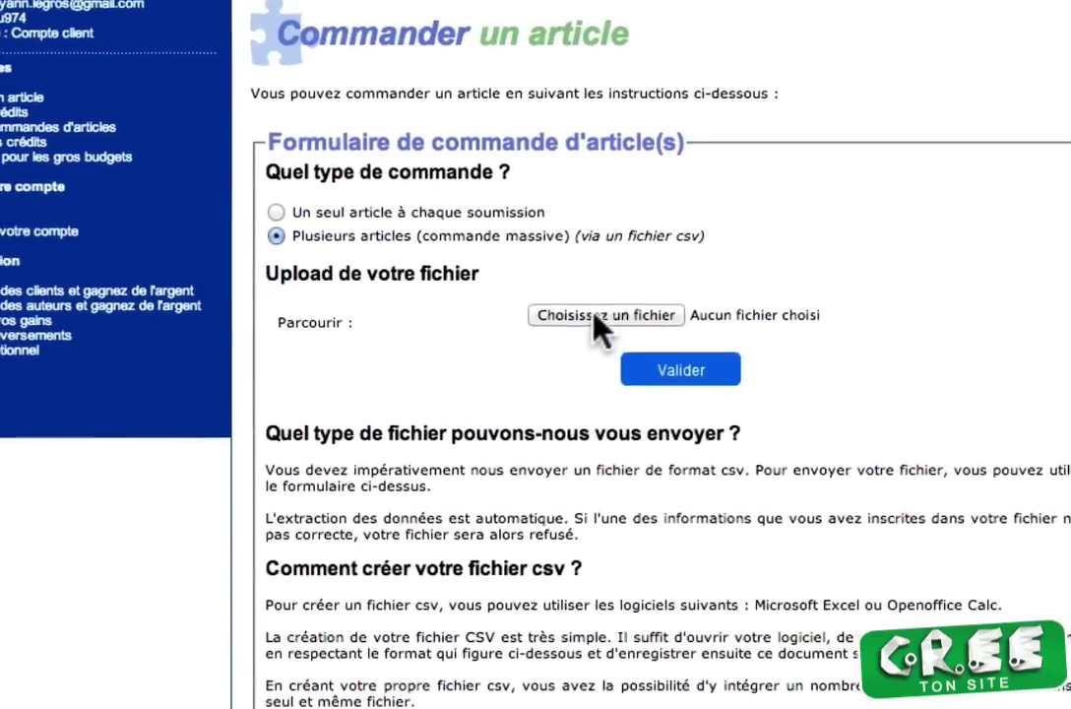
{"action": "left_click", "coordinate": [603, 306]}
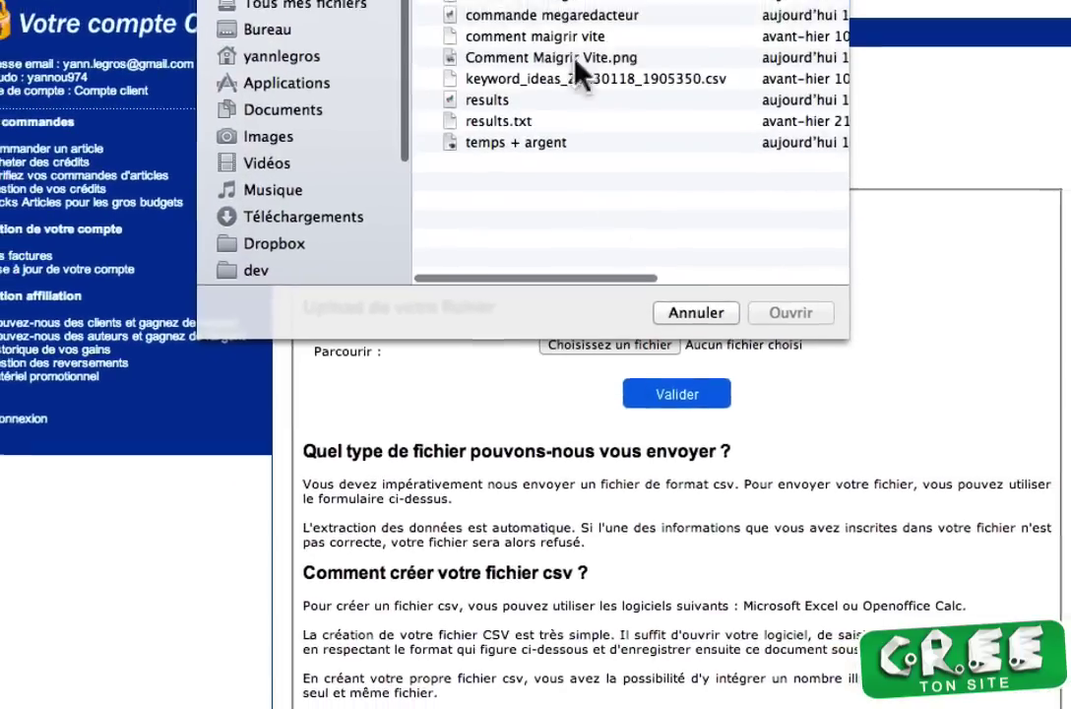
{"action": "left_click", "coordinate": [573, 34]}
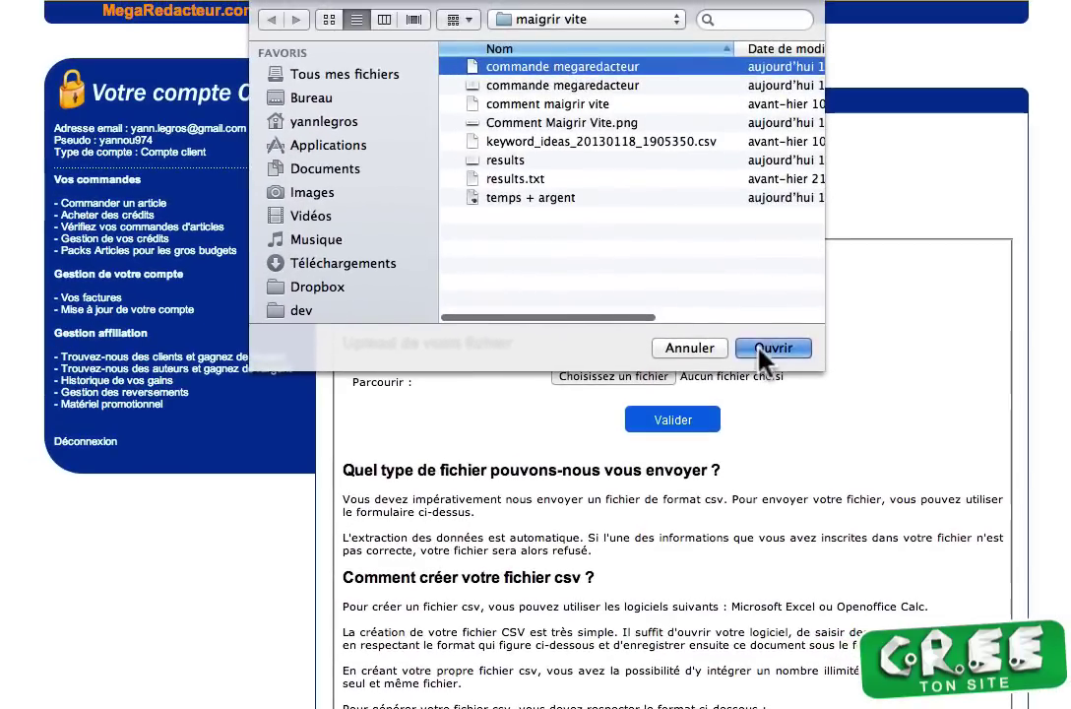
{"action": "left_click", "coordinate": [772, 348]}
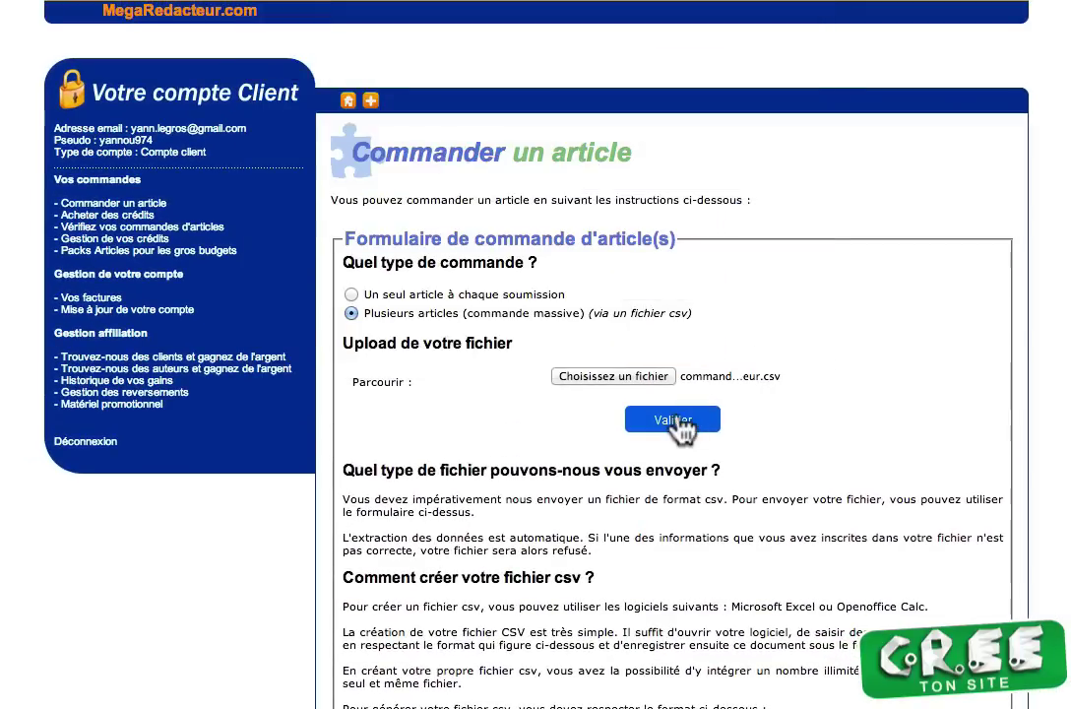
{"action": "left_click", "coordinate": [677, 424]}
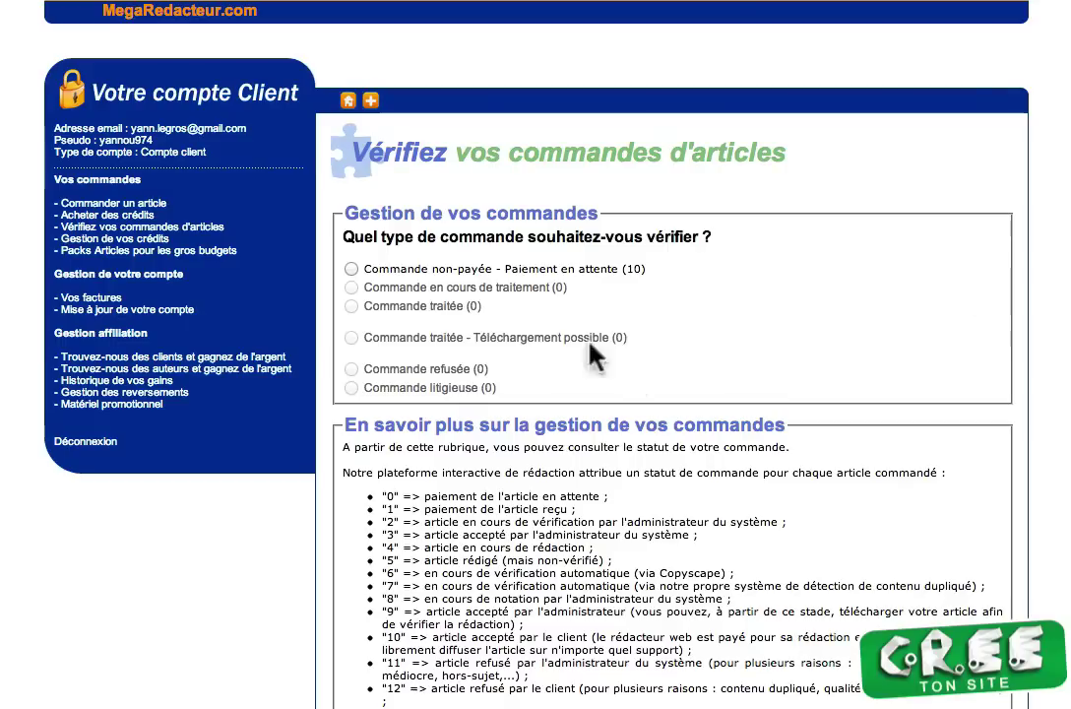
Select the first five unpaid orders, from "comment maigrir vite" to "comment maigrir facilement et rapidement", and confirm their payment
{"action": "left_click", "coordinate": [351, 269]}
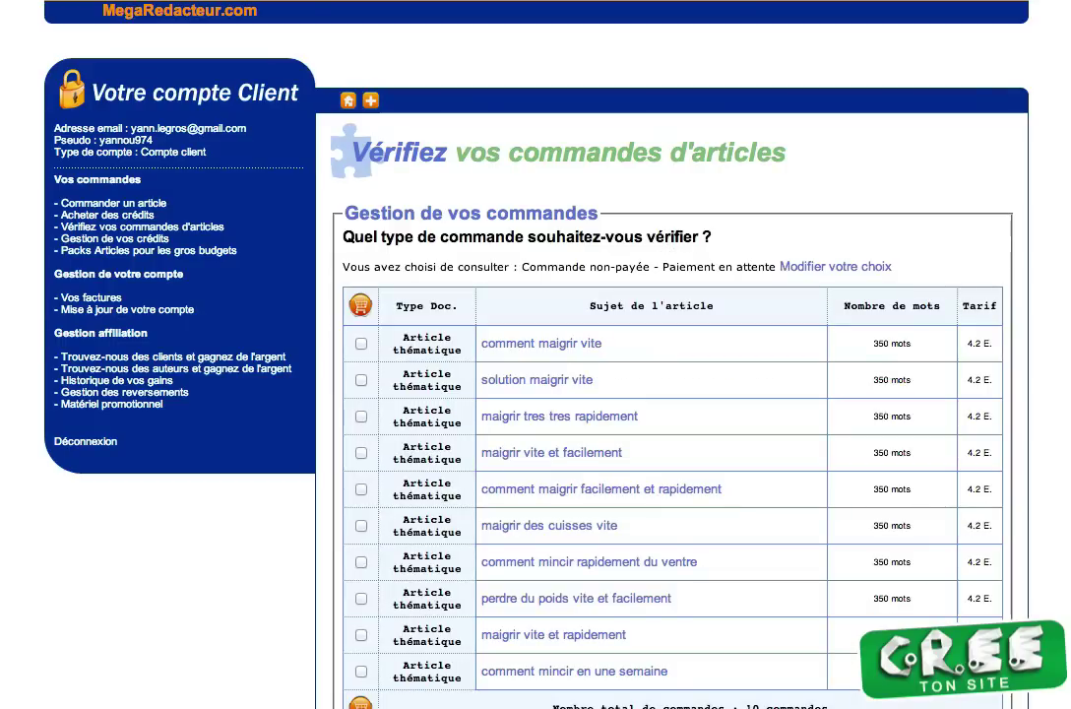
{"action": "left_click", "coordinate": [361, 343]}
{"action": "left_click", "coordinate": [360, 380]}
{"action": "left_click", "coordinate": [360, 417]}
{"action": "left_click", "coordinate": [360, 451]}
{"action": "left_click", "coordinate": [360, 488]}
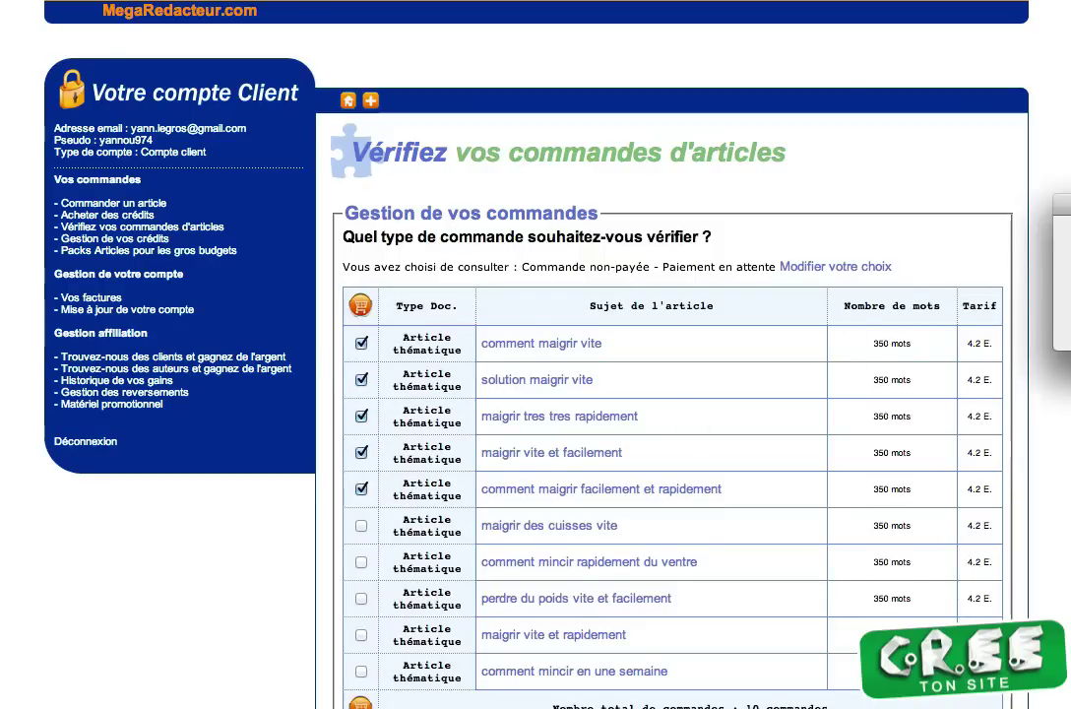
{"action": "left_click", "coordinate": [361, 307]}
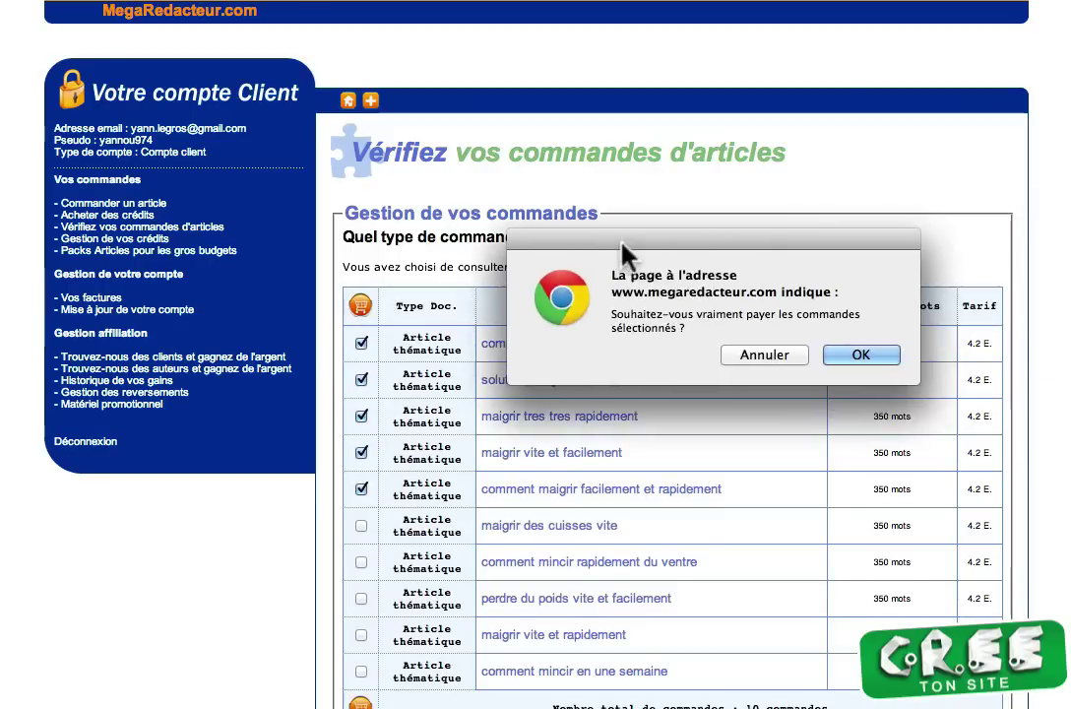
{"action": "left_click", "coordinate": [845, 359]}
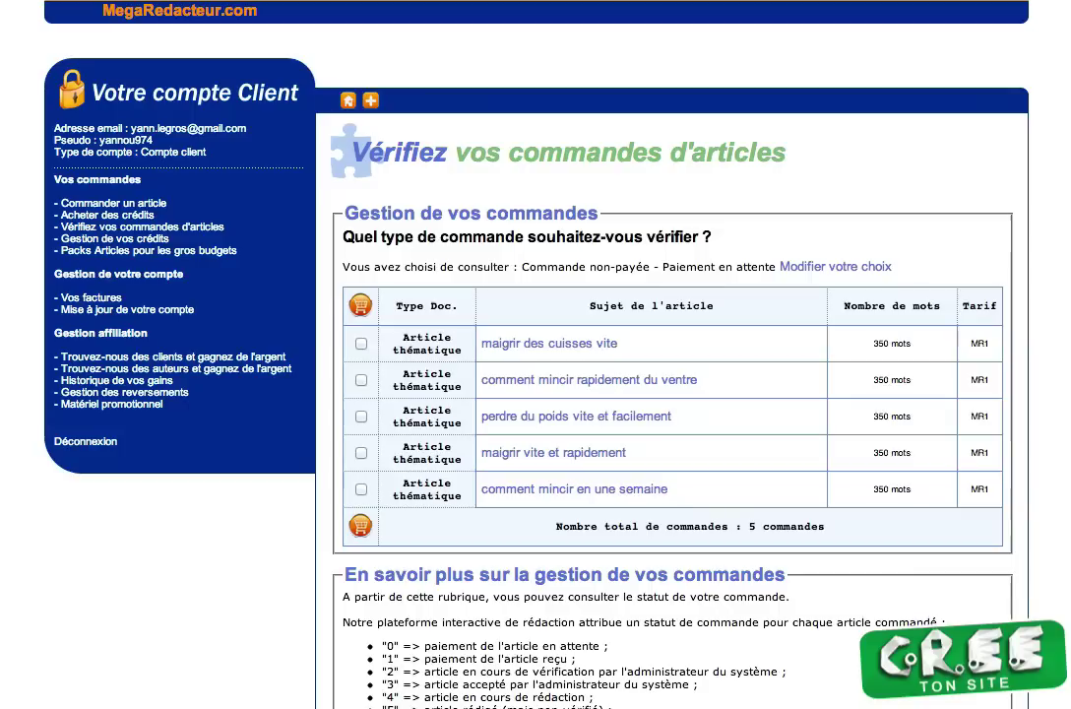
Select the five remaining unpaid orders, from "maigrir des cuisses vite" to "comment mincir en une semaine", and confirm their payment
{"action": "left_click", "coordinate": [361, 488]}
{"action": "left_click", "coordinate": [361, 451]}
{"action": "left_click", "coordinate": [362, 415]}
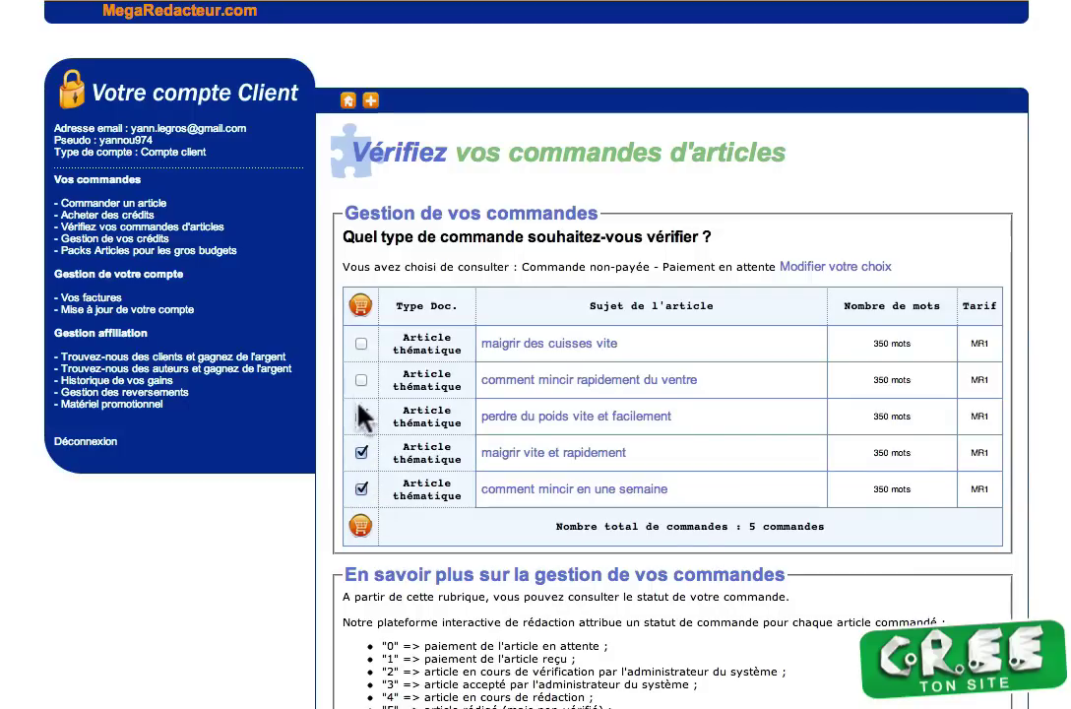
{"action": "left_click", "coordinate": [362, 378]}
{"action": "left_click", "coordinate": [362, 342]}
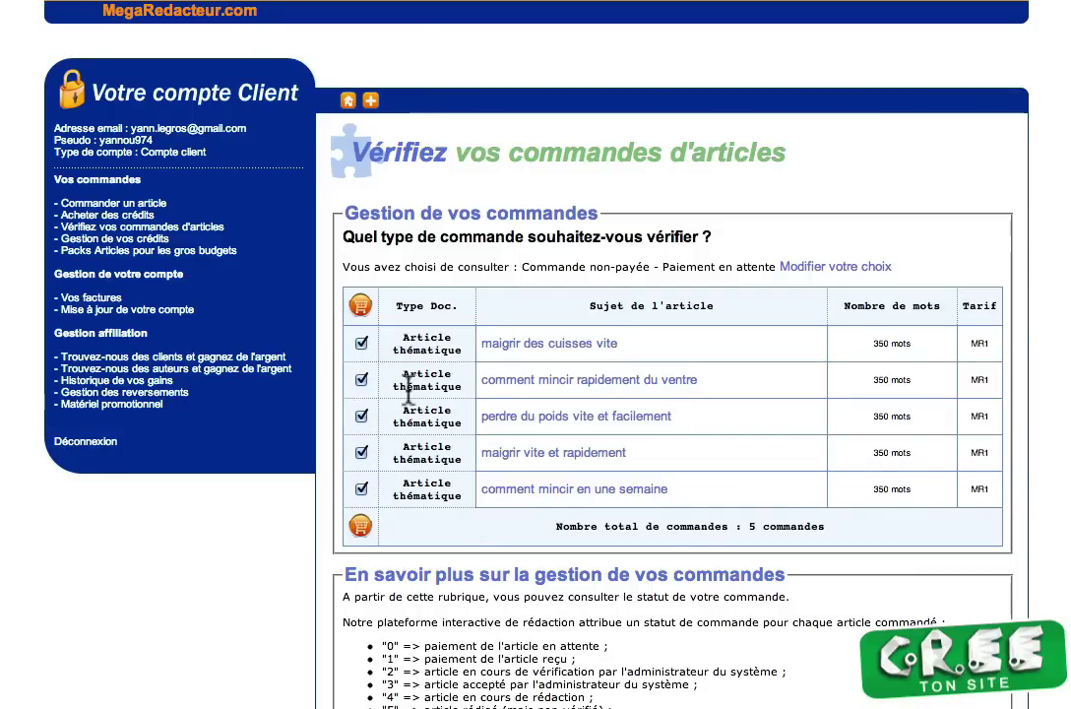
{"action": "left_click_drag", "start_coordinate": [1062, 218], "coordinate": [647, 223]}
{"action": "left_click", "coordinate": [897, 333]}
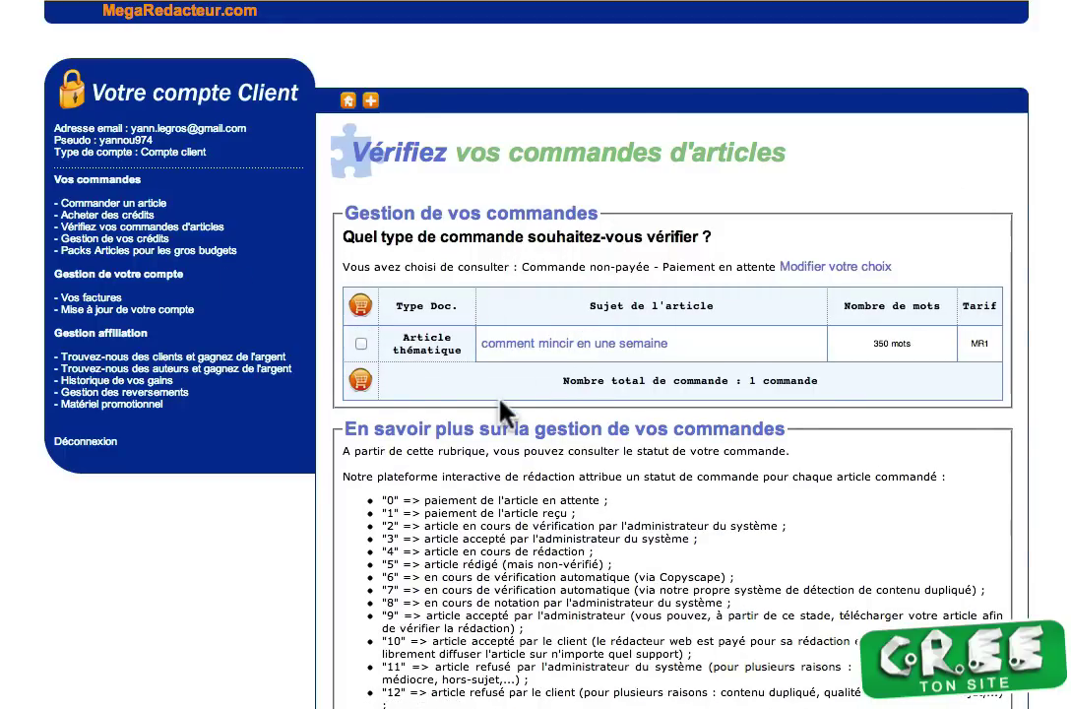
Return to the article order check and display the orders being processed ("Commande en cours de traitement")
{"action": "left_click", "coordinate": [138, 228]}
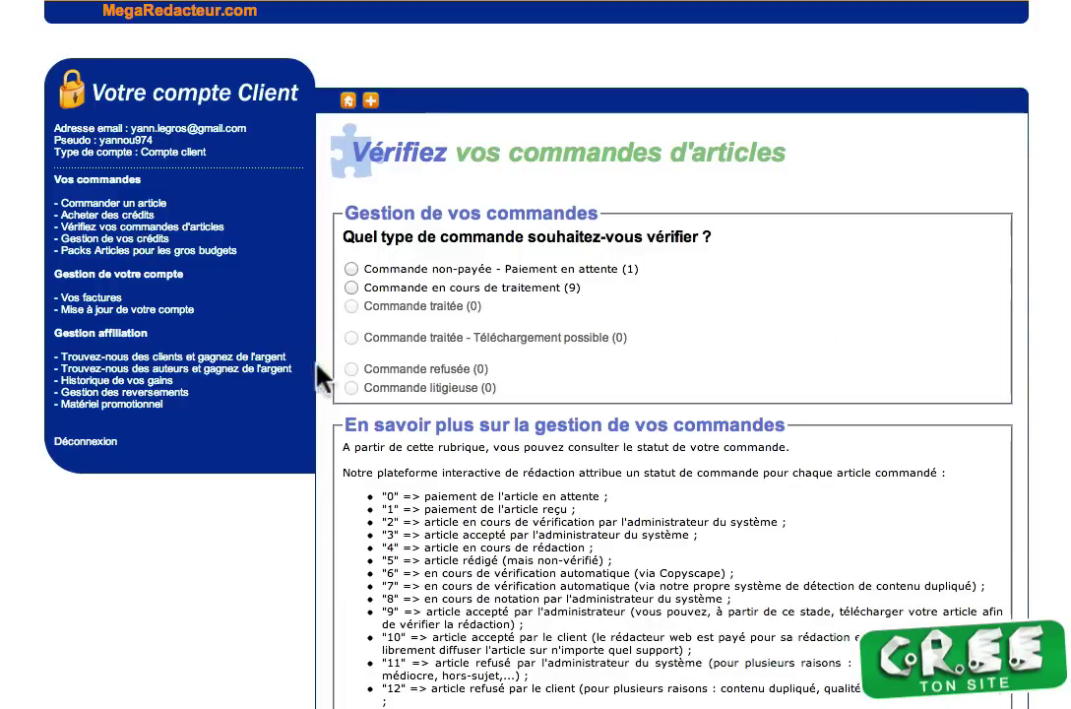
{"action": "left_click", "coordinate": [352, 289]}
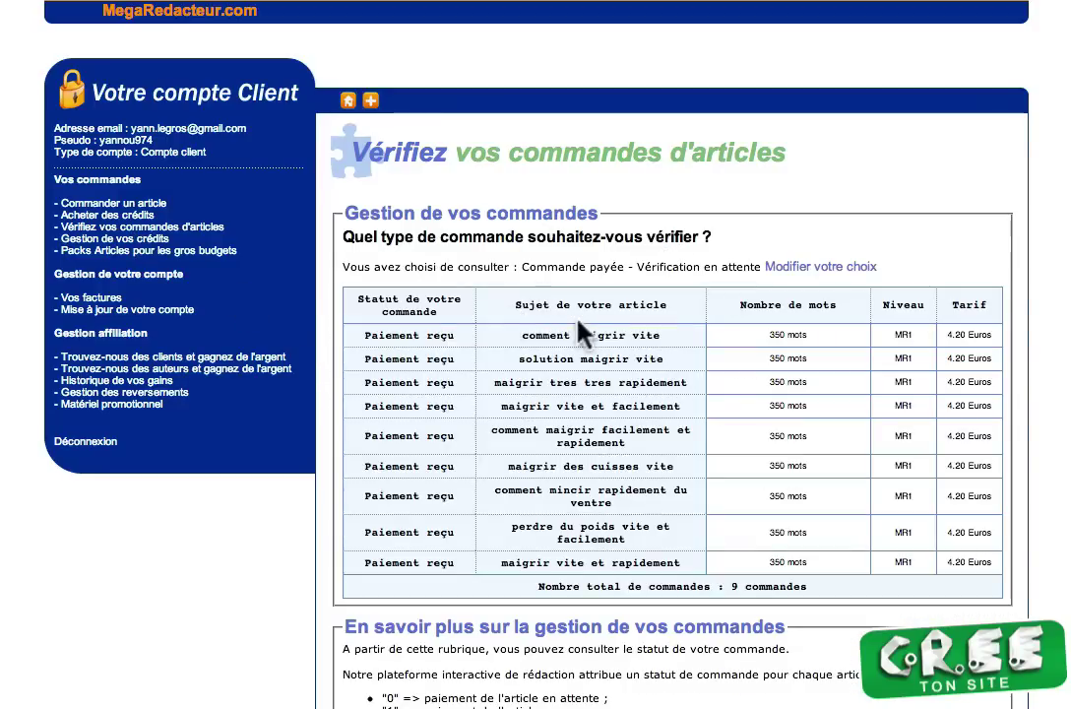